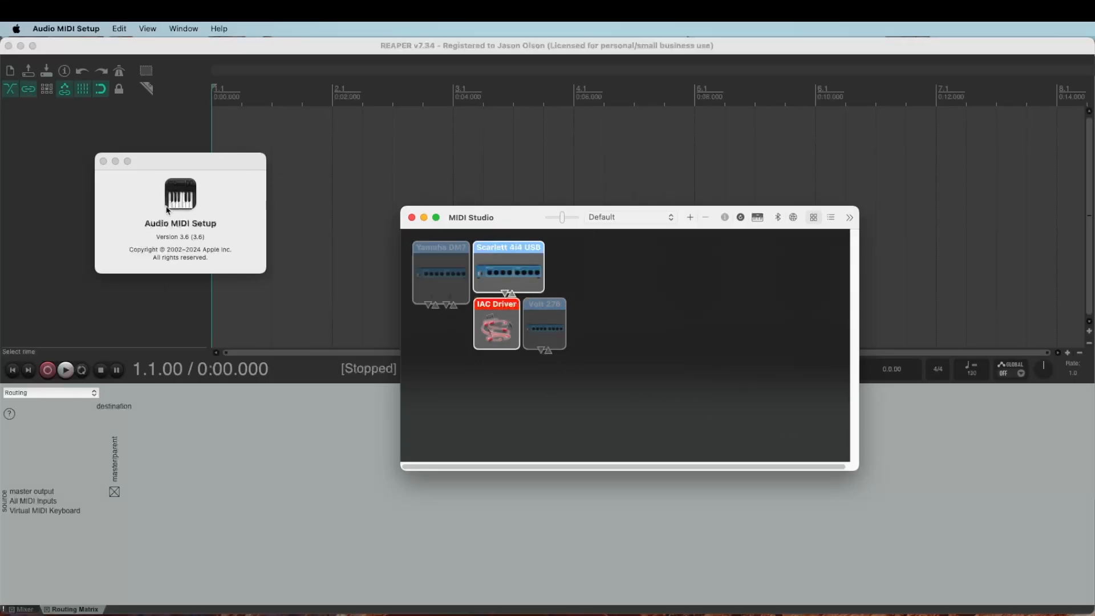
- Place the About panel beside MIDI Studio, then hide and re-show MIDI Studio to reveal the IAC Driver
{"action": "left_click_drag", "start_coordinate": [169, 165], "coordinate": [297, 217]}
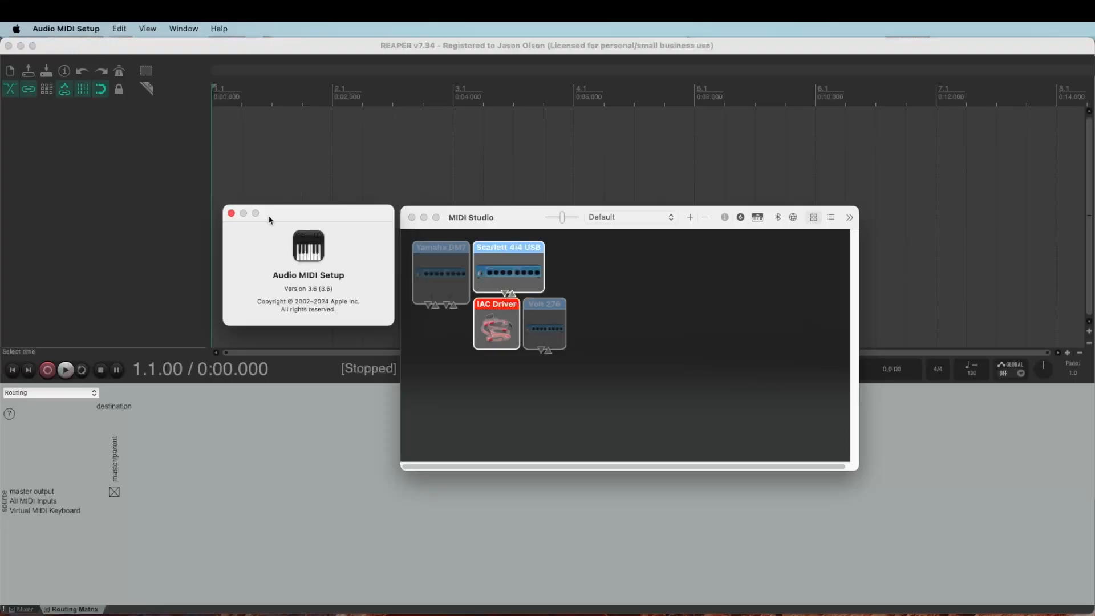
{"action": "left_click", "coordinate": [188, 28]}
{"action": "mouse_move", "coordinate": [239, 28]}
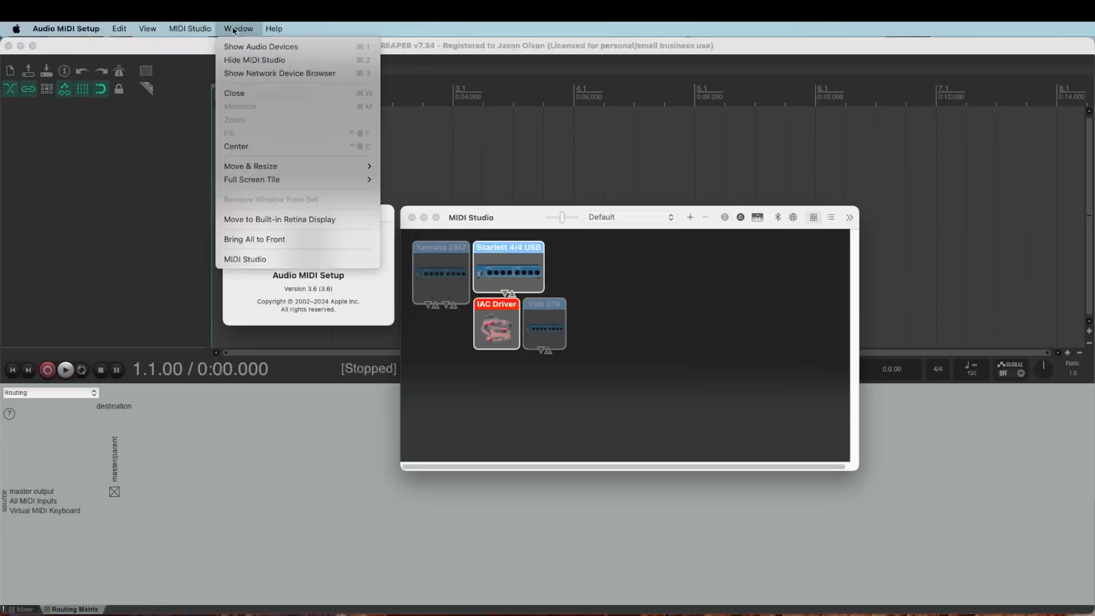
{"action": "left_click", "coordinate": [255, 61]}
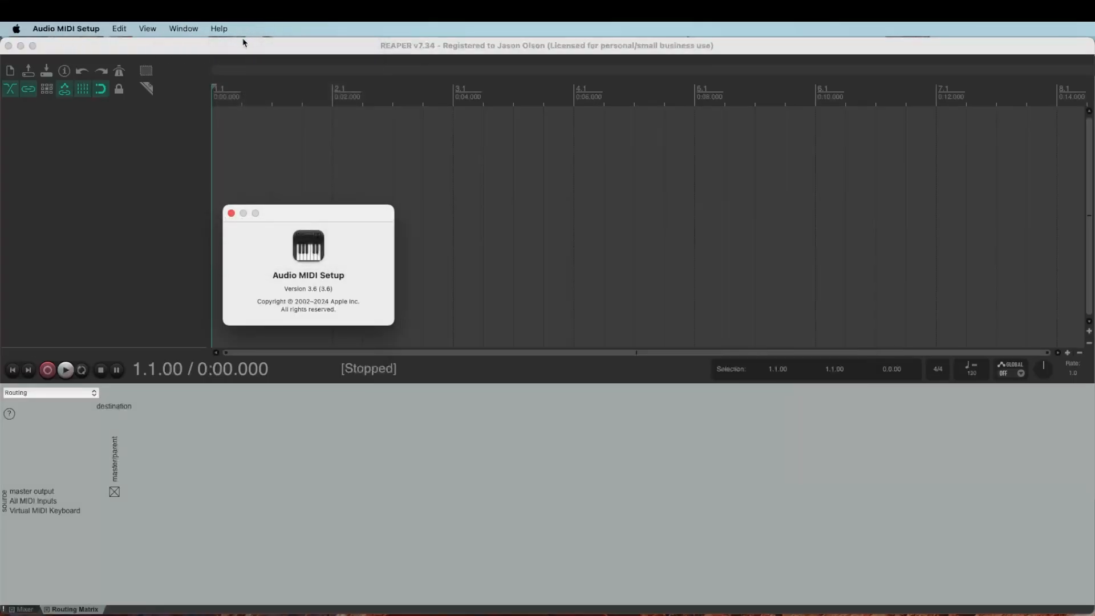
{"action": "left_click", "coordinate": [184, 28]}
{"action": "left_click", "coordinate": [217, 60]}
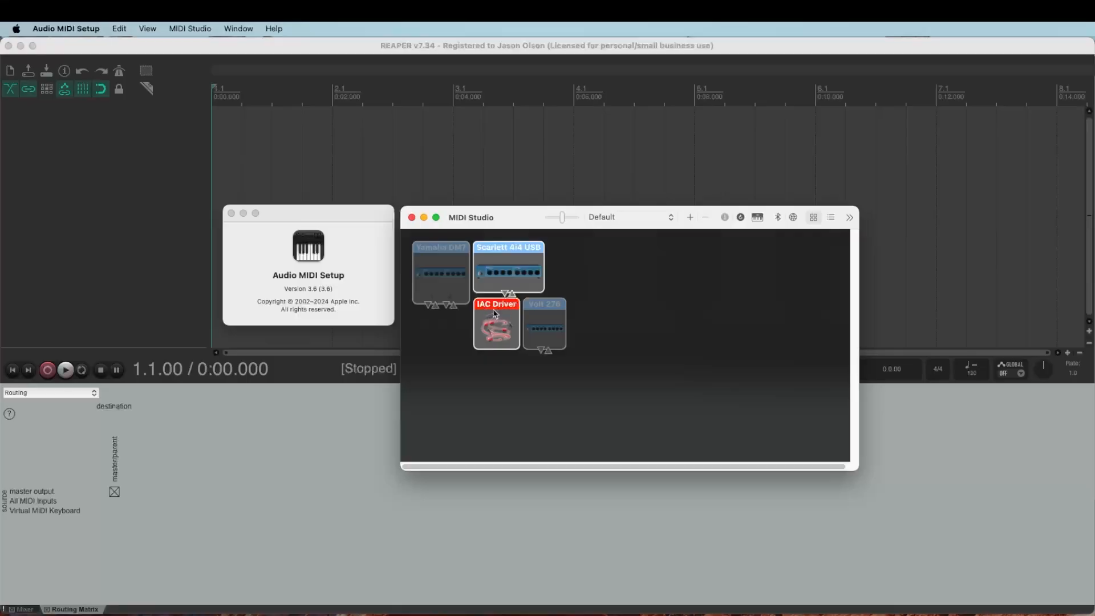
{"action": "double_click", "coordinate": [494, 328]}
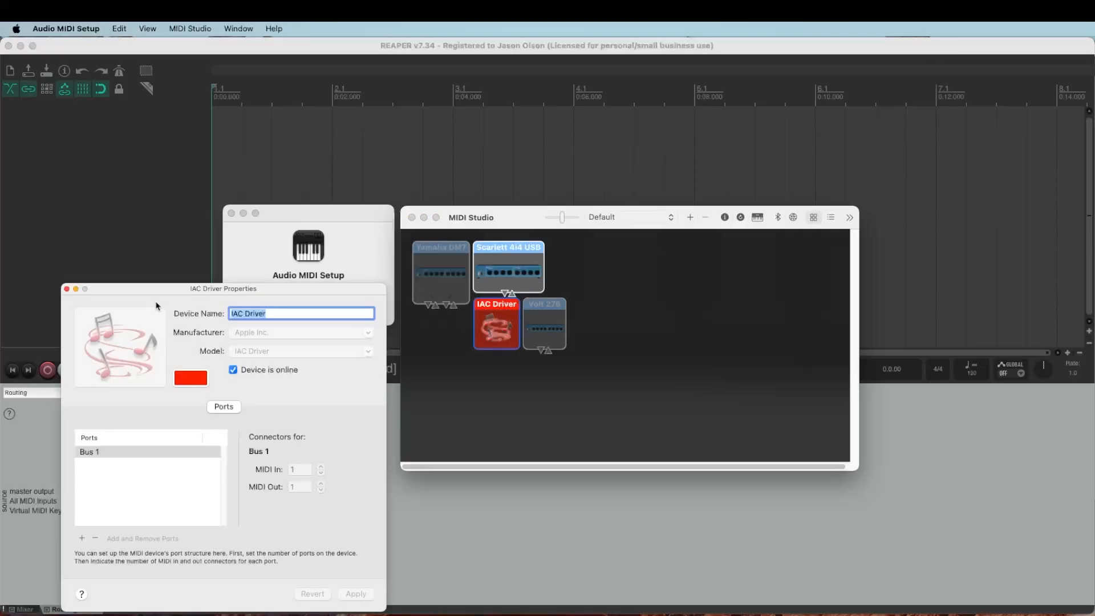
{"action": "left_click_drag", "start_coordinate": [158, 291], "coordinate": [396, 185]}
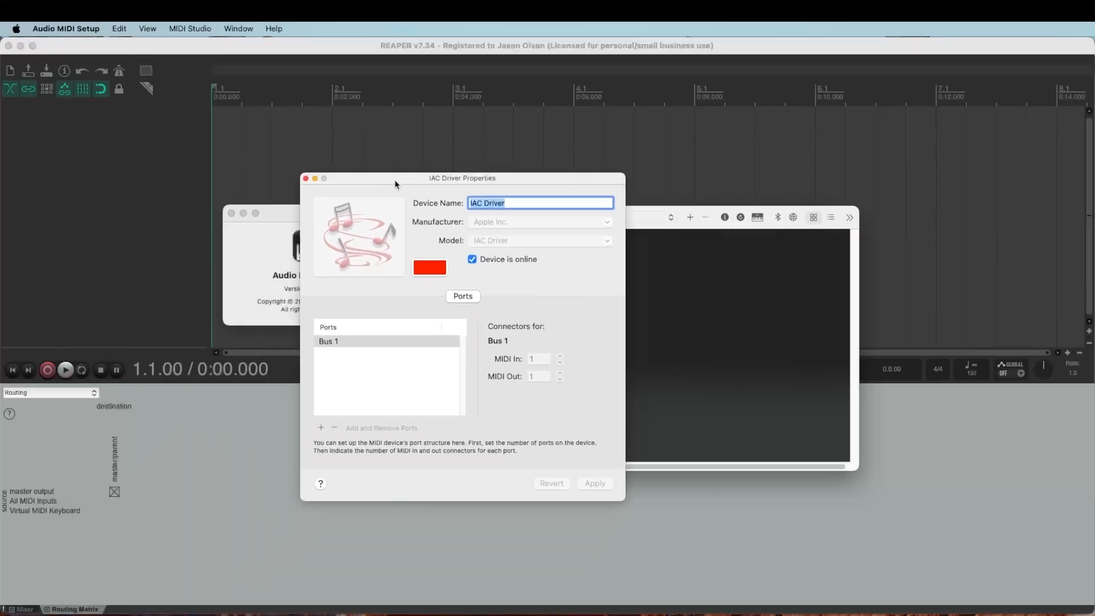
{"action": "left_click", "coordinate": [473, 259]}
{"action": "left_click", "coordinate": [305, 179]}
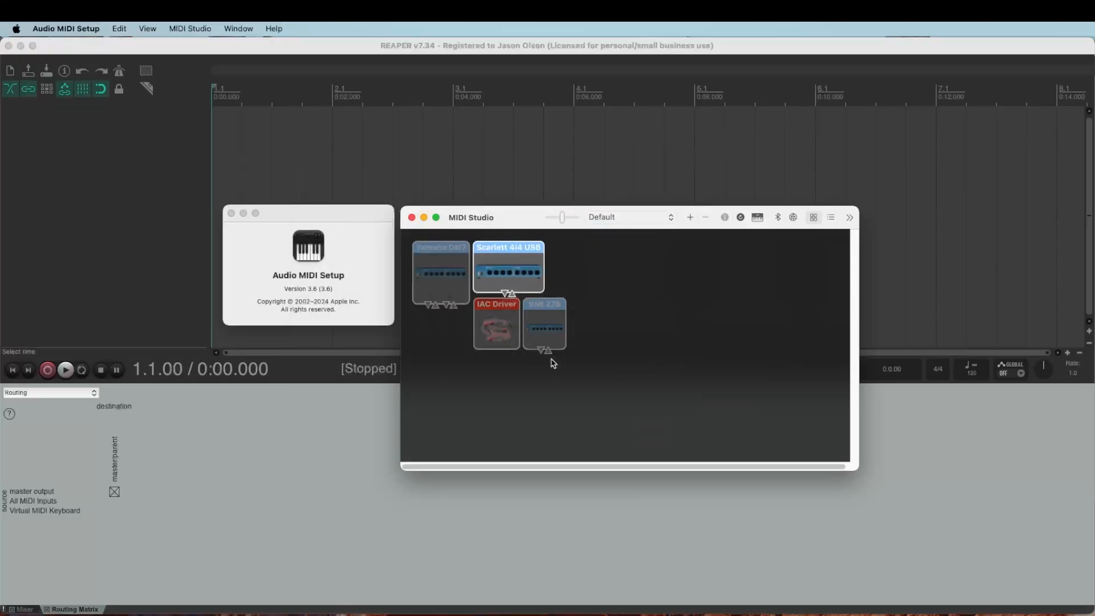
{"action": "double_click", "coordinate": [506, 326]}
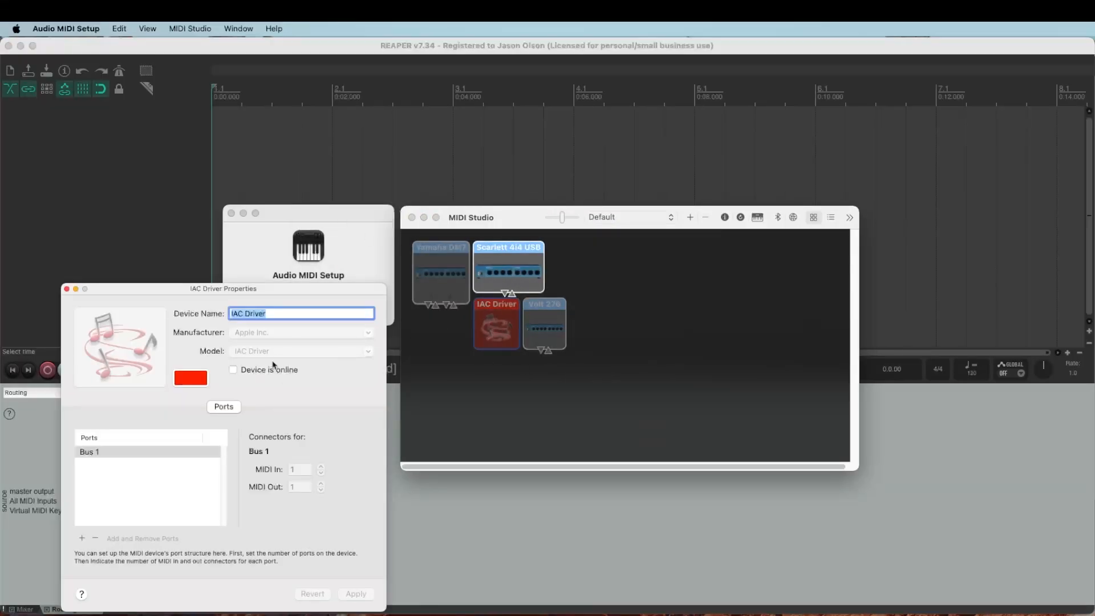
{"action": "left_click", "coordinate": [233, 370]}
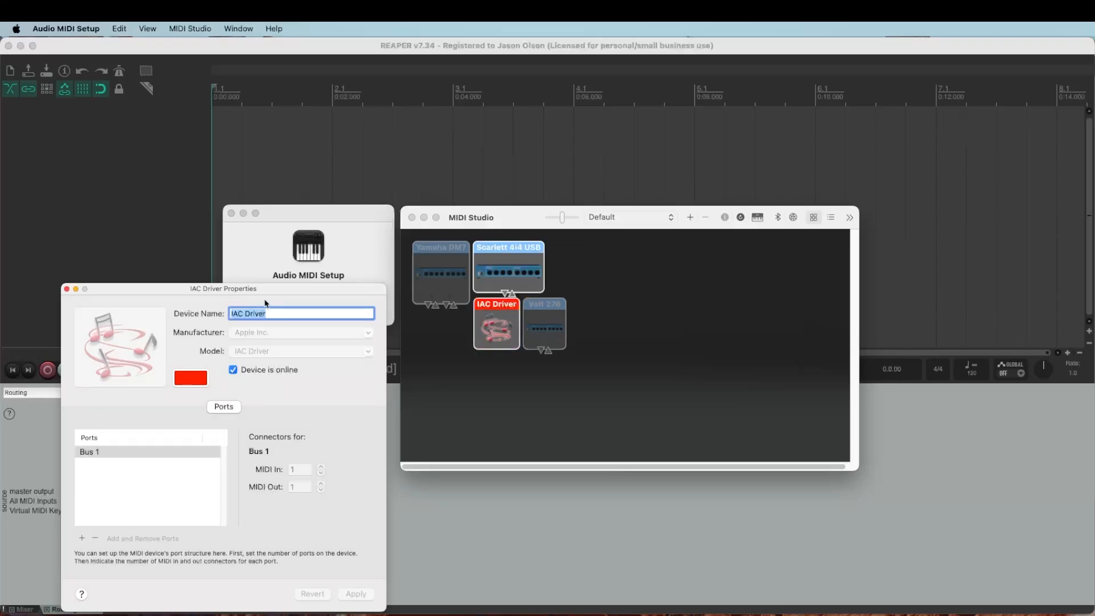
{"action": "left_click", "coordinate": [67, 288]}
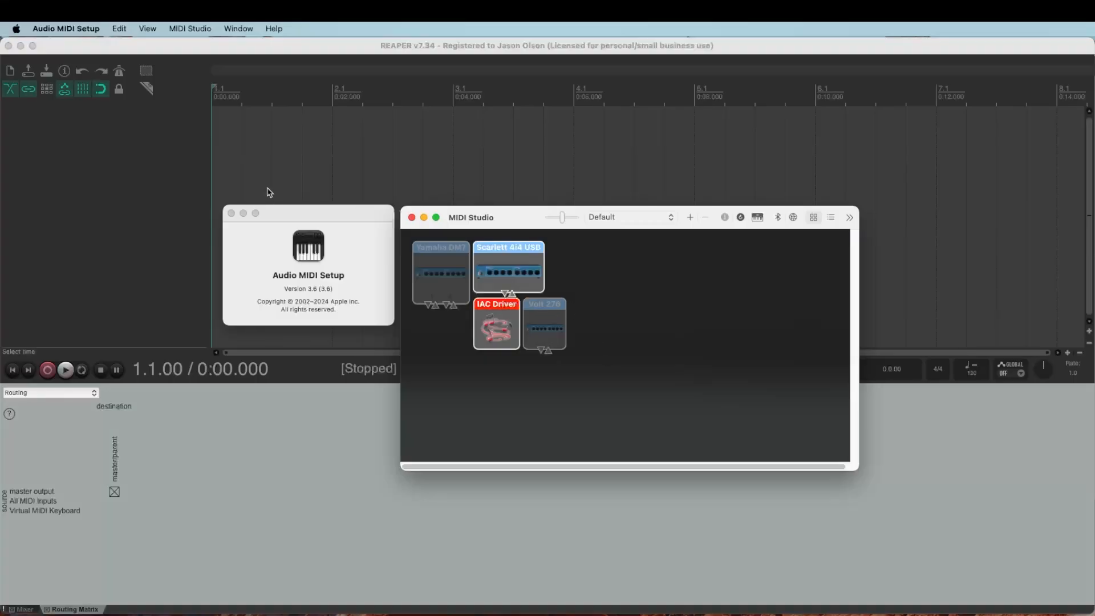
- Quit Audio MIDI Setup from its app menu
{"action": "left_click", "coordinate": [66, 29]}
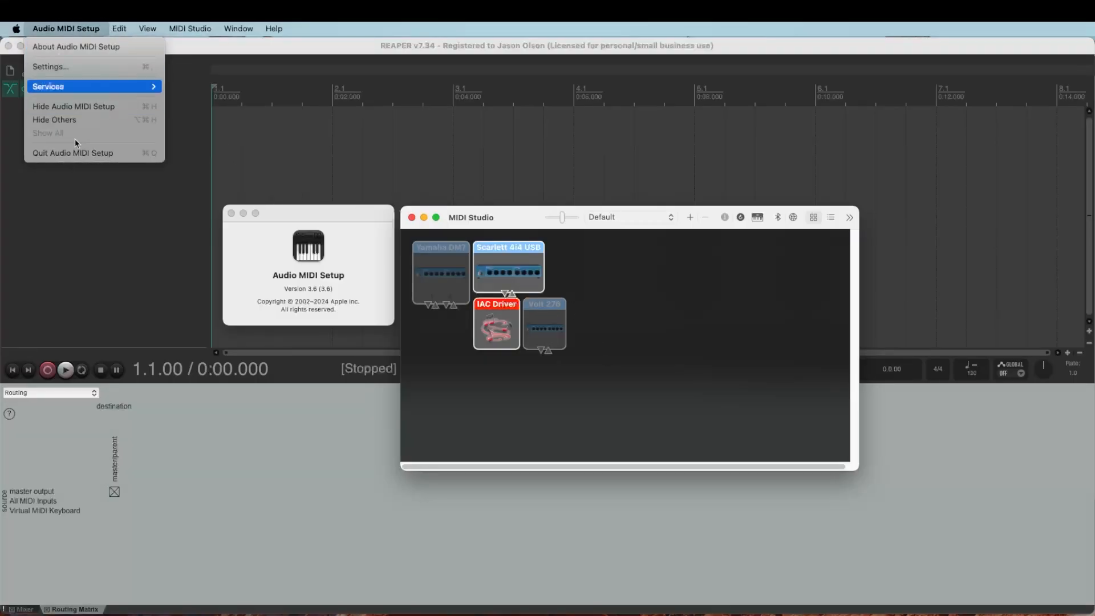
{"action": "left_click", "coordinate": [81, 154]}
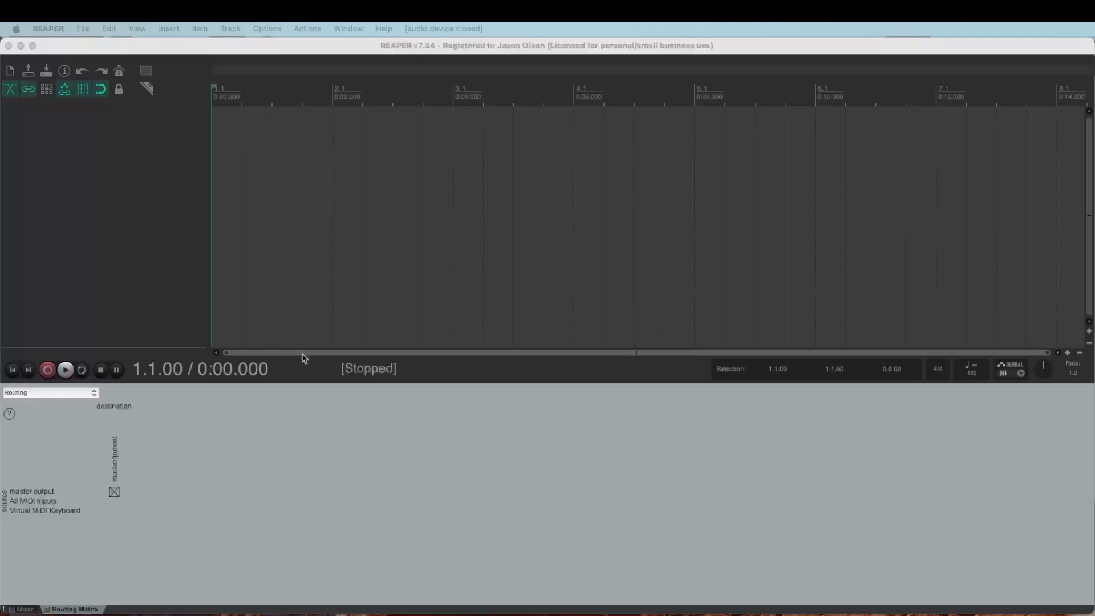
- Start a new REAPER project and place the Claim To Fame mp3 at 0:00 on track 1
{"action": "left_click", "coordinate": [137, 257]}
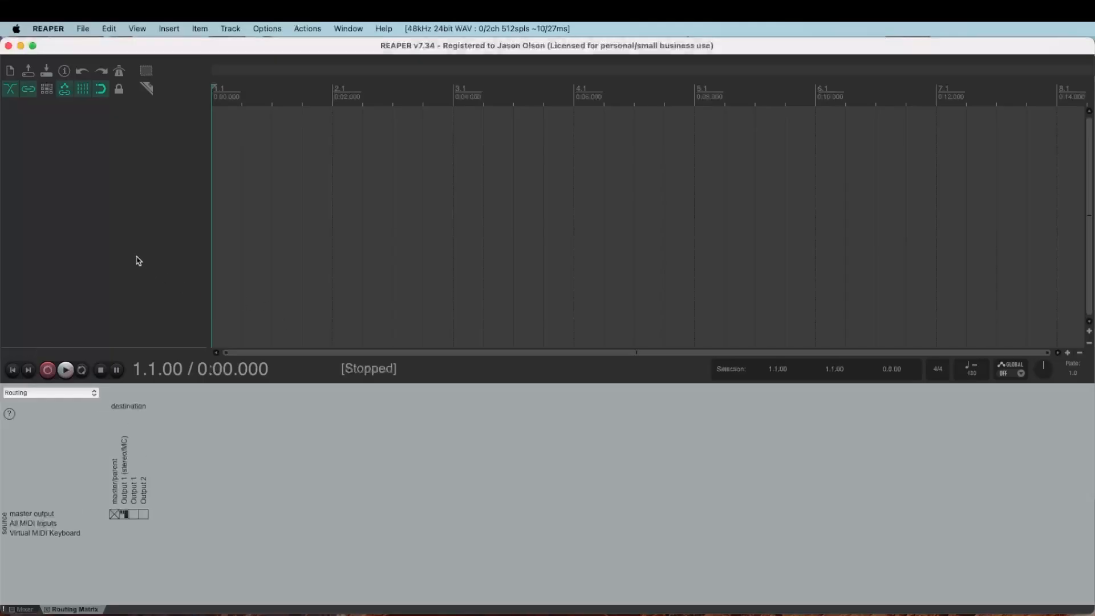
{"action": "left_click", "coordinate": [85, 29]}
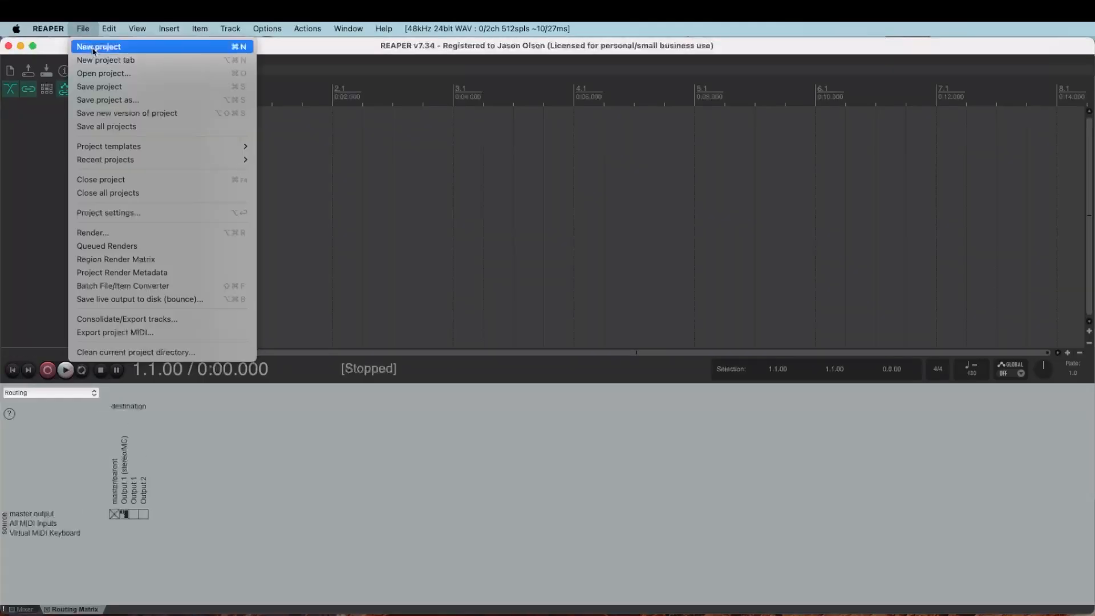
{"action": "left_click", "coordinate": [94, 51]}
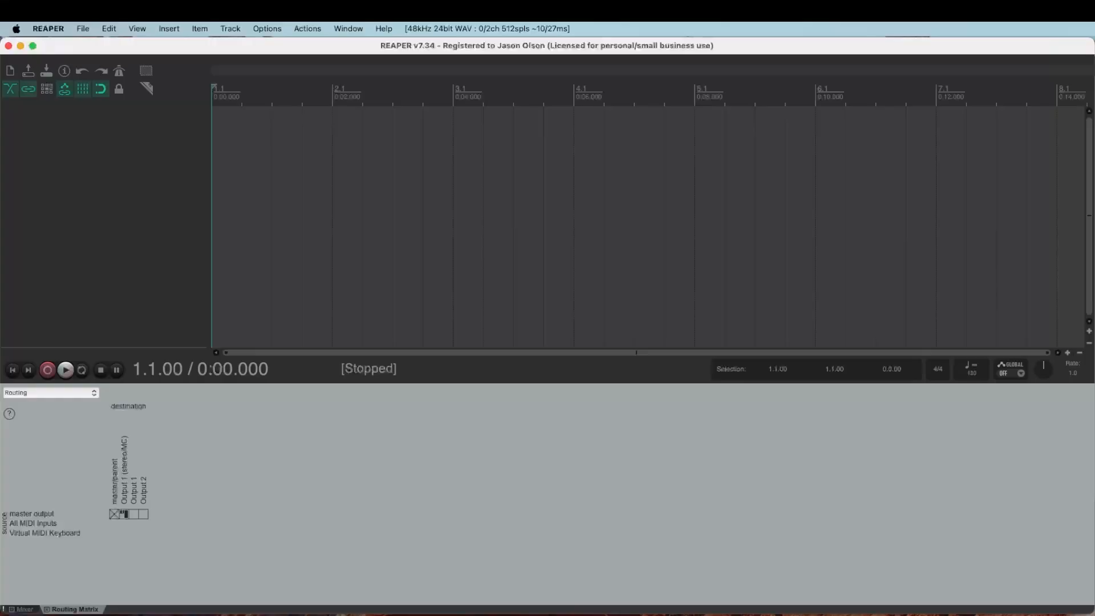
{"action": "left_click_drag", "start_coordinate": [1092, 297], "coordinate": [354, 184]}
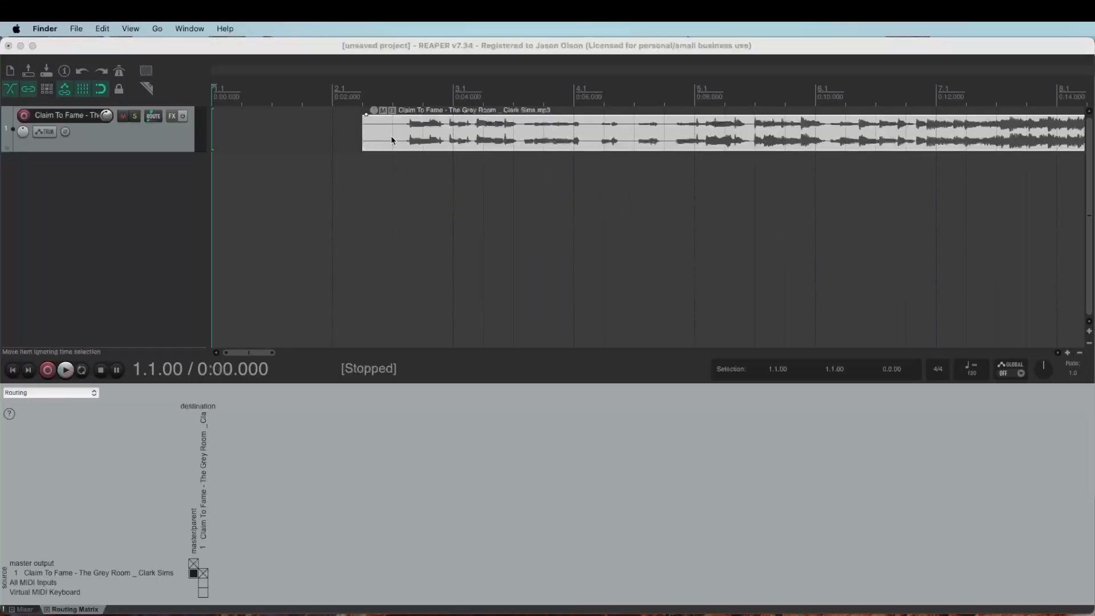
{"action": "left_click_drag", "start_coordinate": [391, 135], "coordinate": [179, 150]}
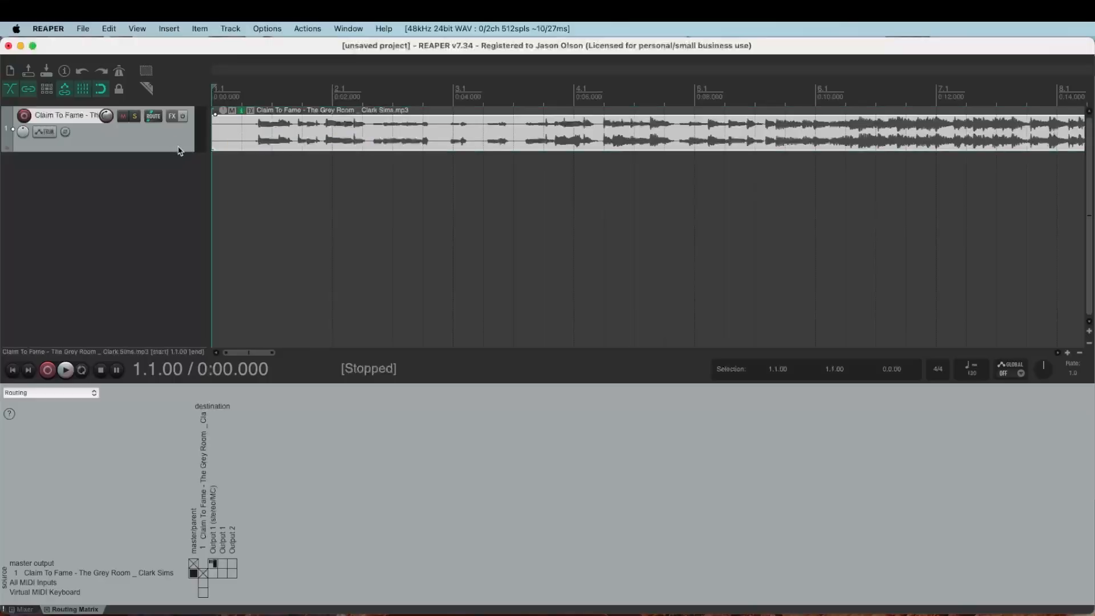
- Add an empty second track below the song
{"action": "left_click", "coordinate": [216, 25]}
{"action": "left_click", "coordinate": [251, 44]}
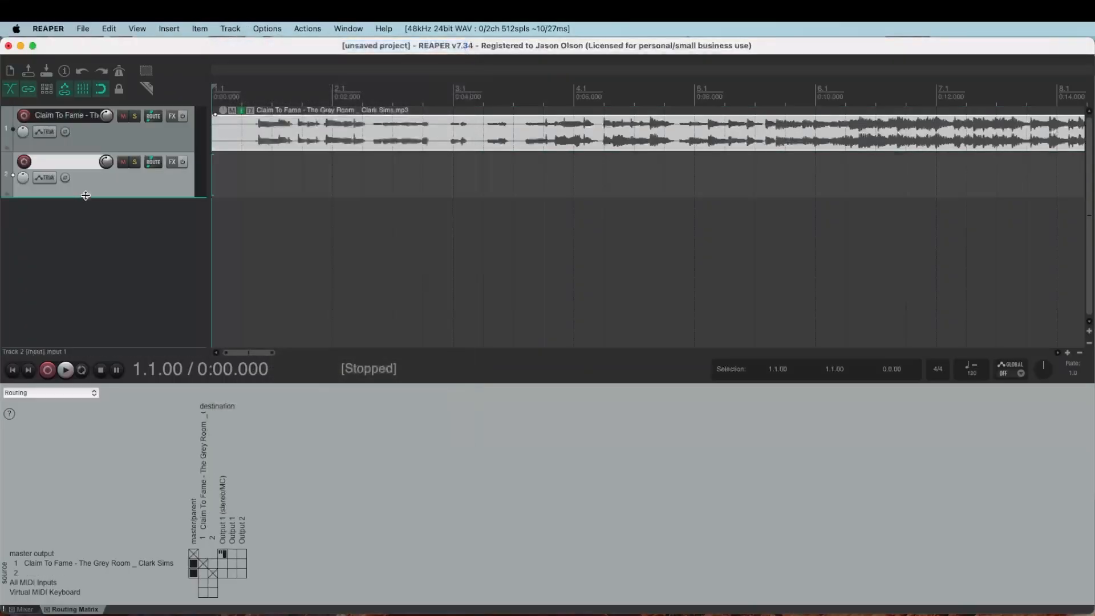
{"action": "left_click", "coordinate": [169, 28]}
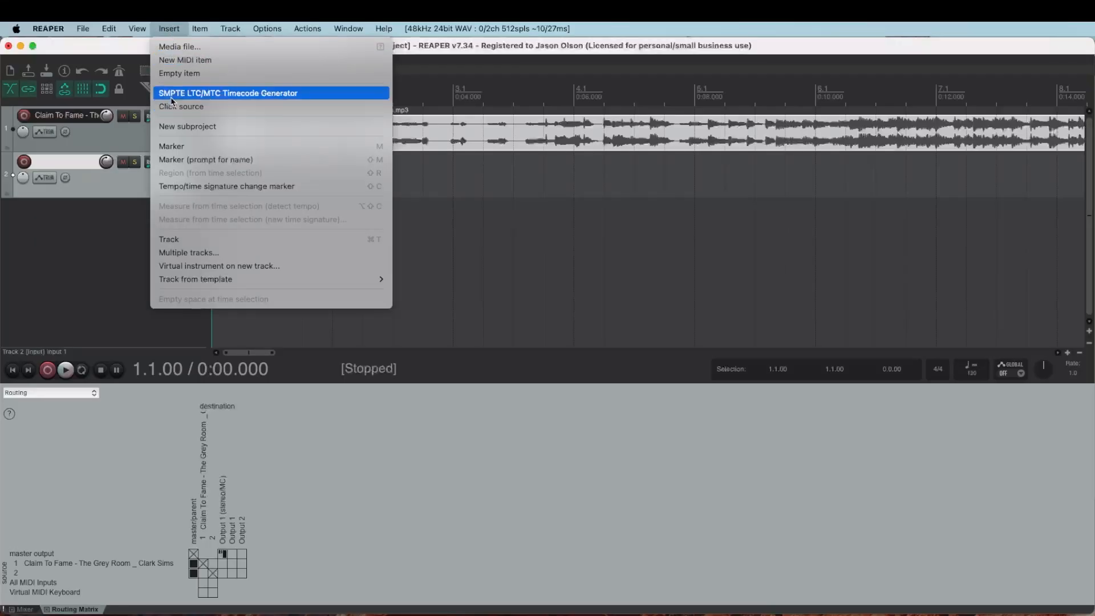
- Insert a 10-second SMPTE LTC/MTC Timecode Generator item at the start of track 2
{"action": "left_click", "coordinate": [228, 93]}
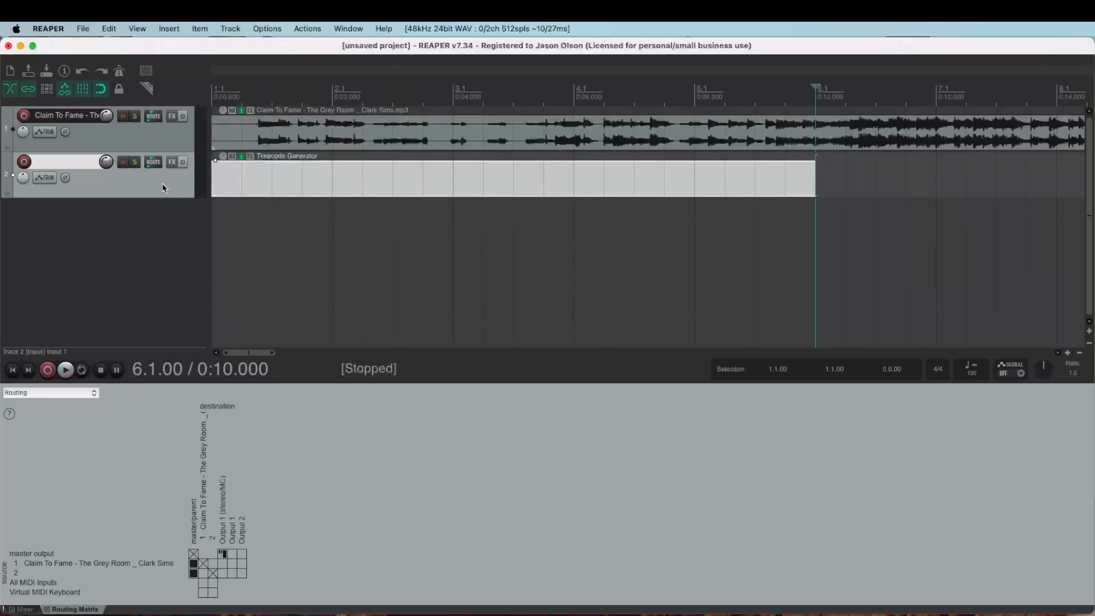
{"action": "right_click", "coordinate": [282, 191]}
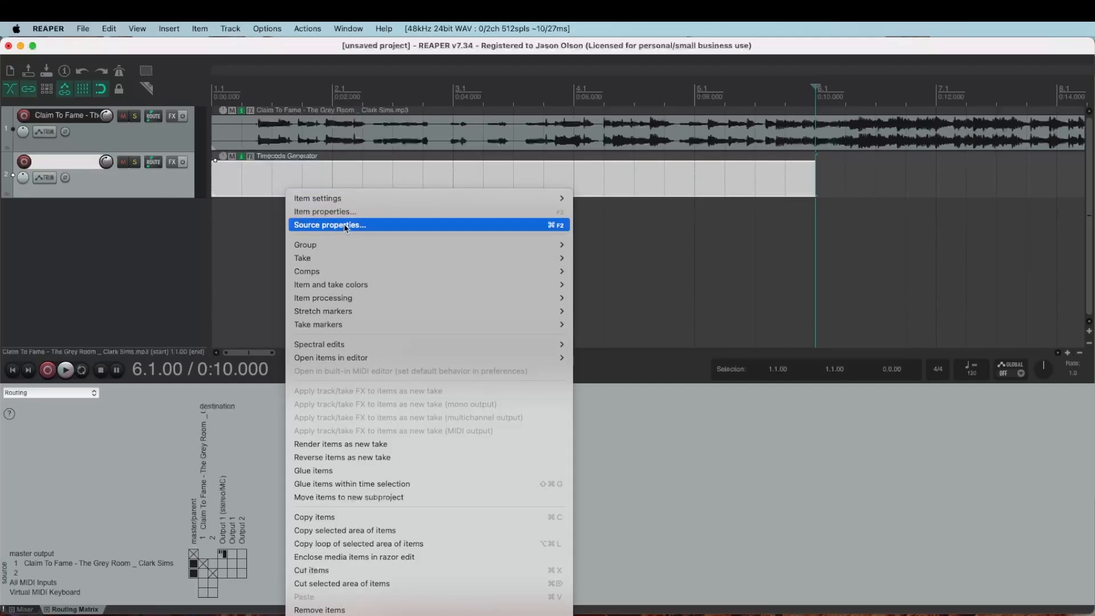
{"action": "left_click", "coordinate": [346, 226]}
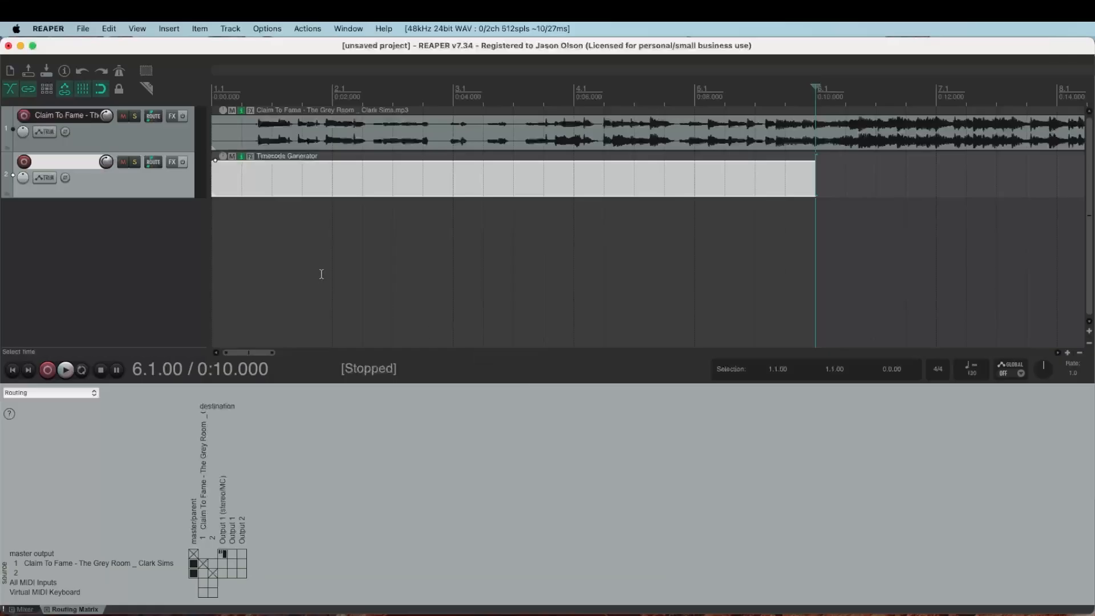
{"action": "right_click", "coordinate": [330, 196]}
{"action": "right_click", "coordinate": [339, 193]}
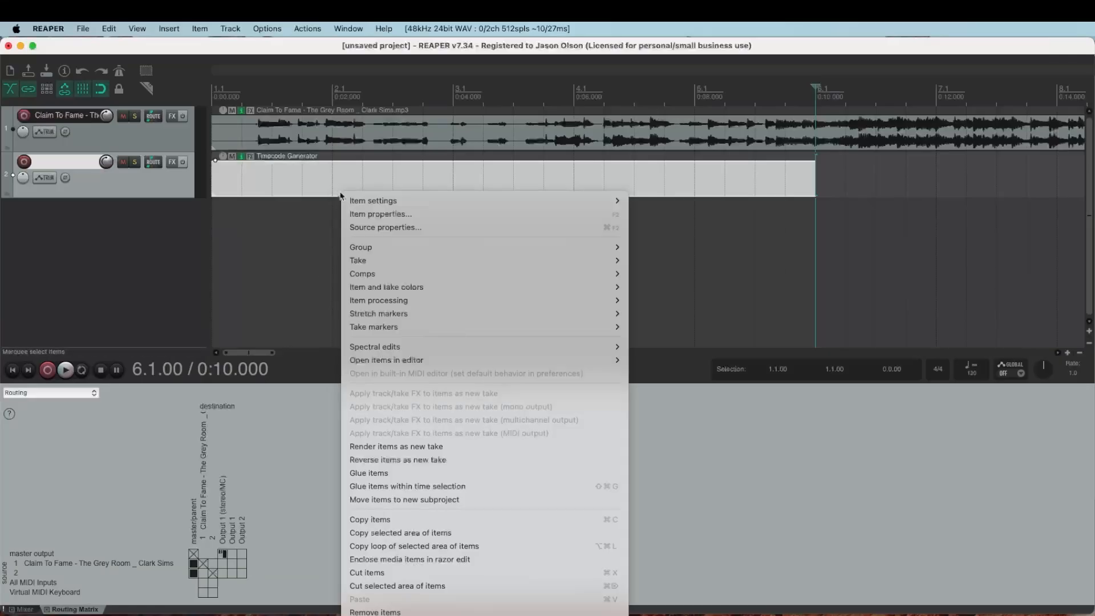
{"action": "left_click", "coordinate": [307, 182]}
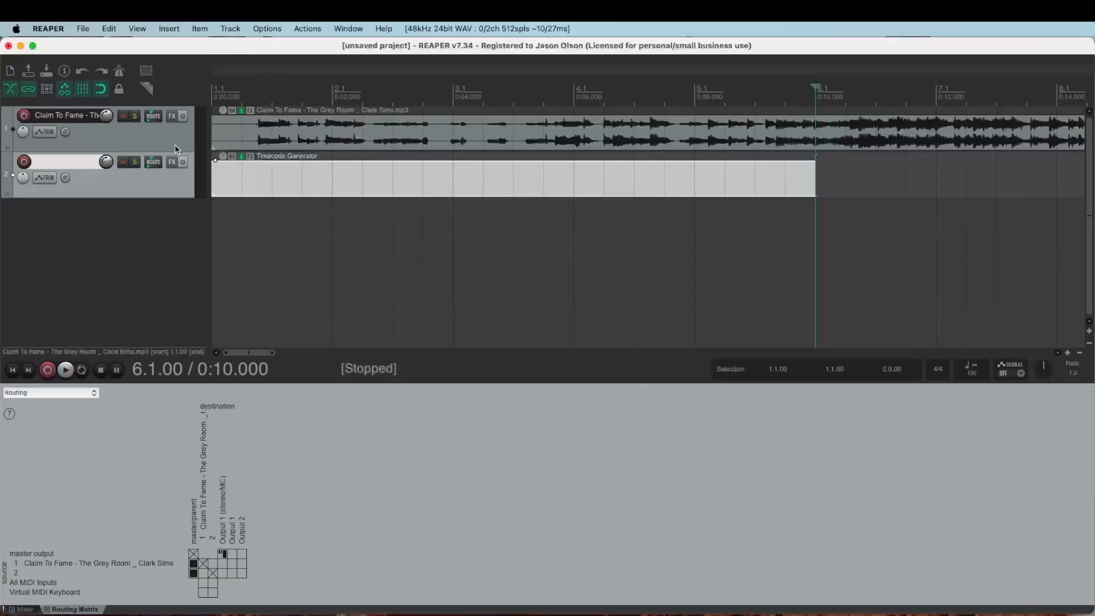
- Open the Timecode Generator item's Source properties to show its SMPTE Generator Properties
{"action": "left_click", "coordinate": [170, 28]}
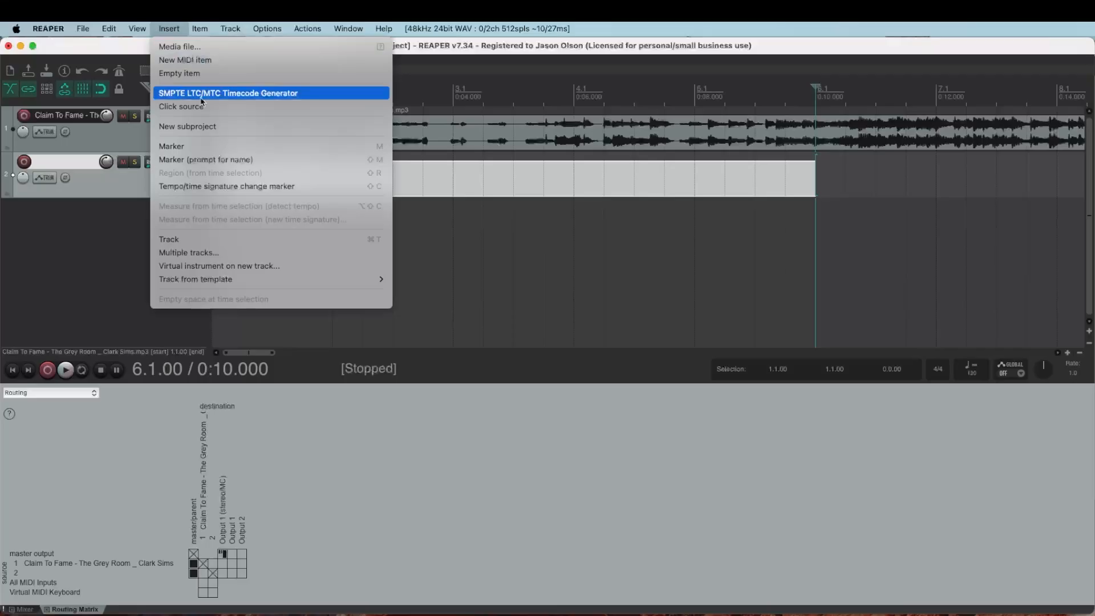
{"action": "left_click", "coordinate": [430, 159]}
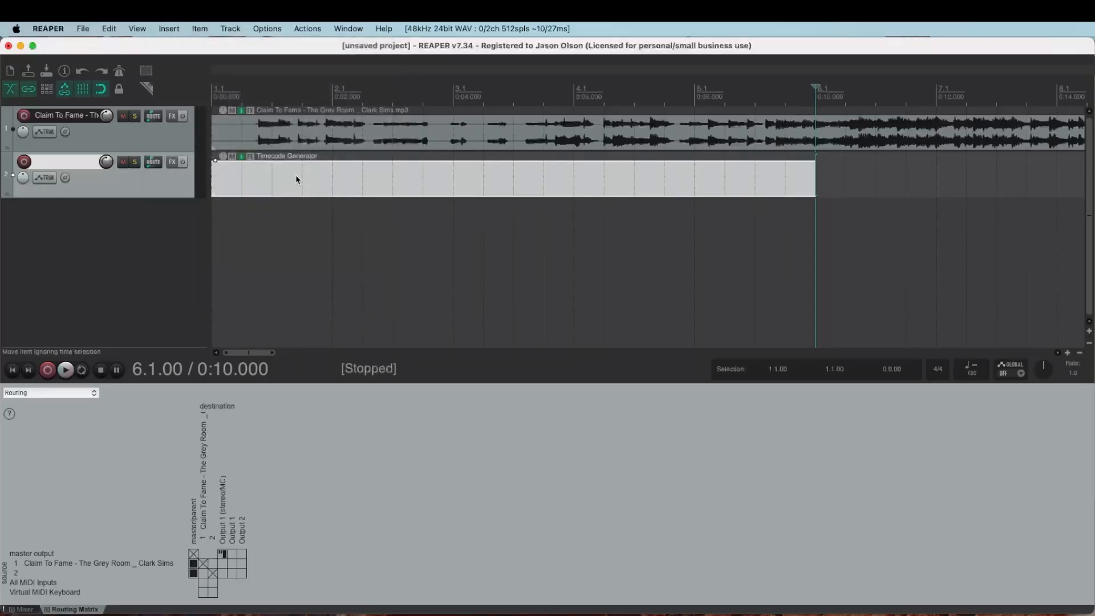
{"action": "left_click", "coordinate": [338, 183]}
{"action": "left_click_drag", "start_coordinate": [337, 182], "coordinate": [313, 181]}
{"action": "right_click", "coordinate": [388, 206]}
{"action": "right_click", "coordinate": [377, 180]}
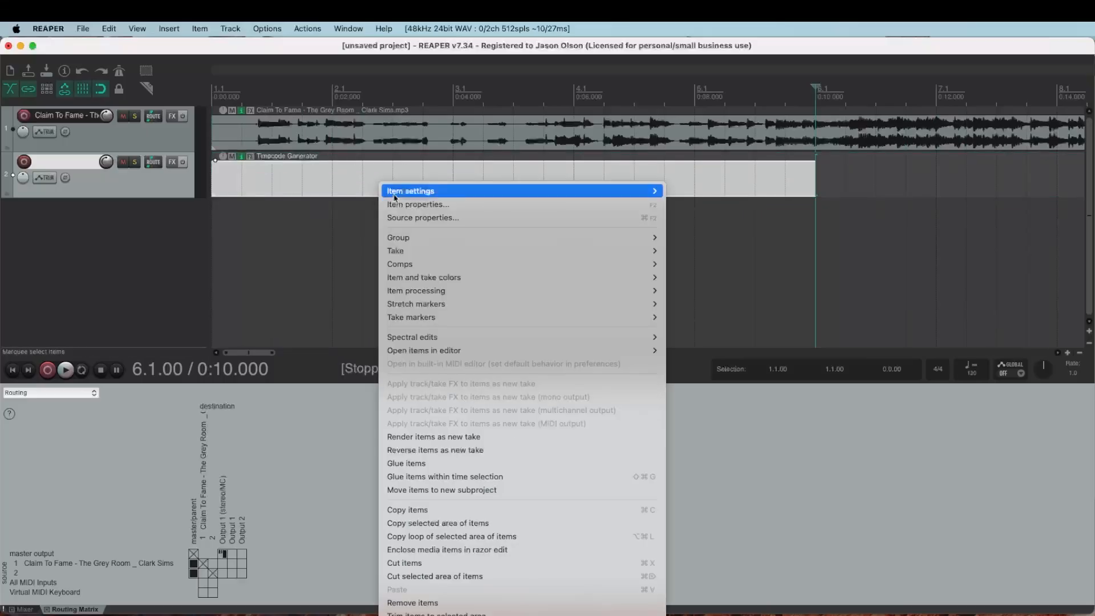
{"action": "left_click", "coordinate": [415, 221]}
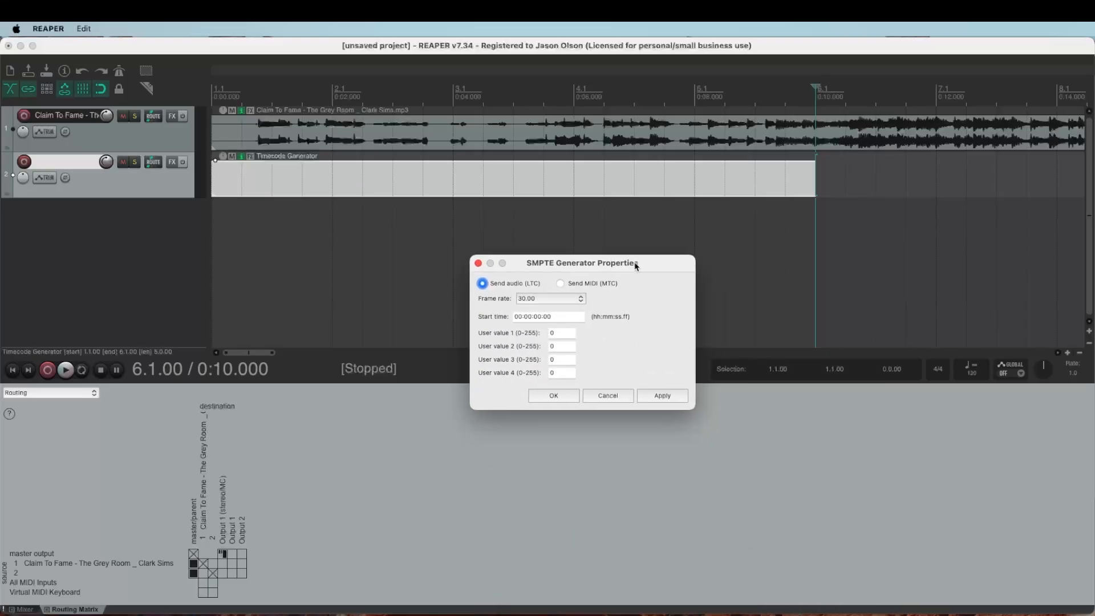
- Set the generator to Send MIDI (MTC) and confirm with OK
{"action": "left_click", "coordinate": [593, 284]}
{"action": "left_click", "coordinate": [553, 395]}
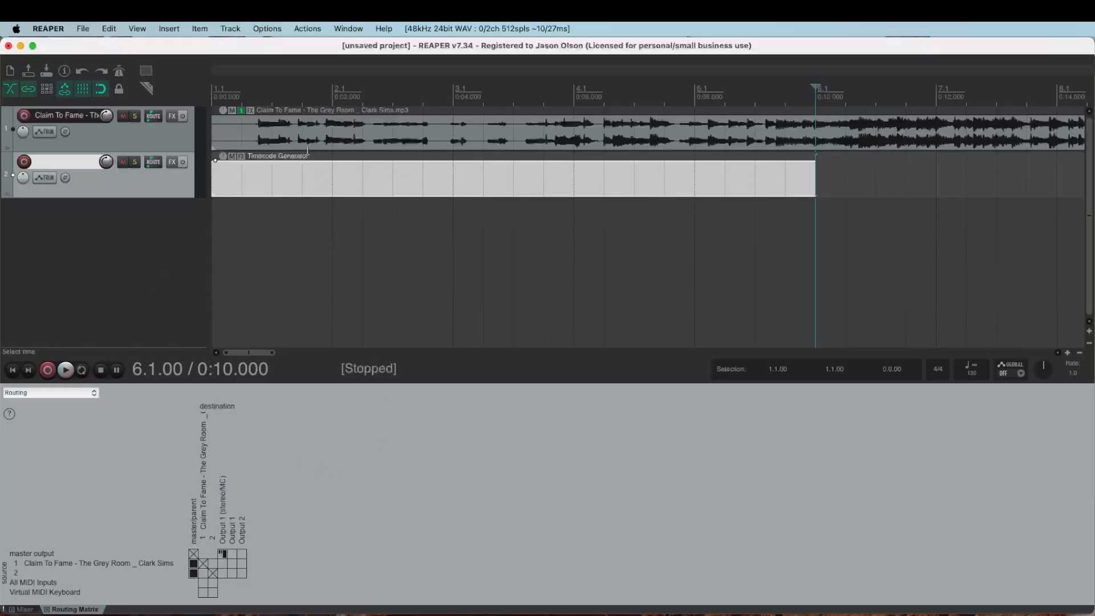
{"action": "left_click", "coordinate": [268, 28]}
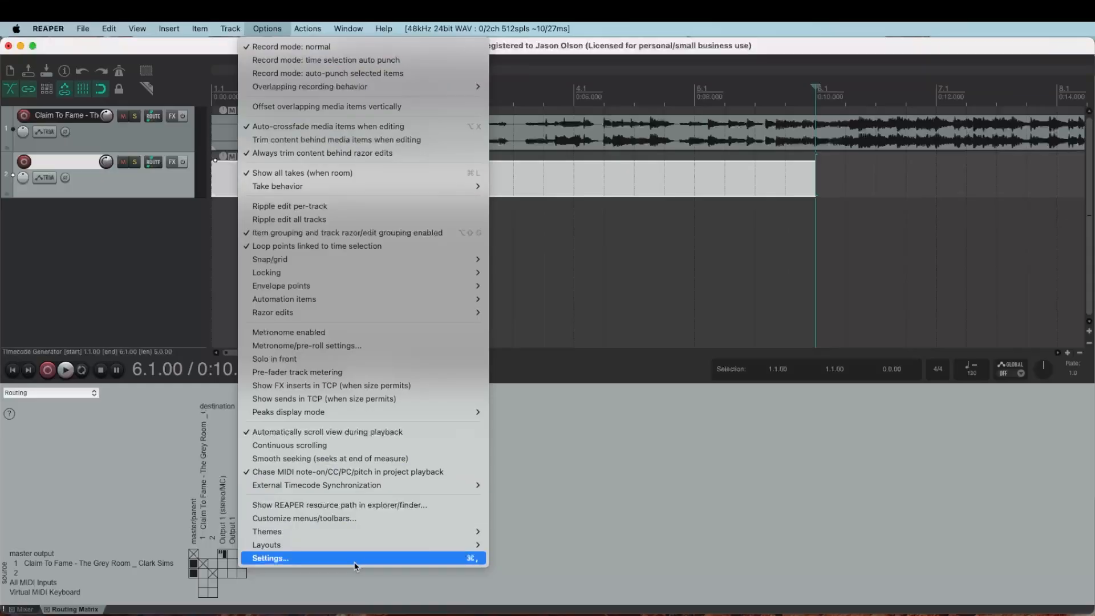
- In Preferences > MIDI Outputs, enable Apple Inc. - IAC Driver - Bus 1 and apply
{"action": "left_click", "coordinate": [428, 559]}
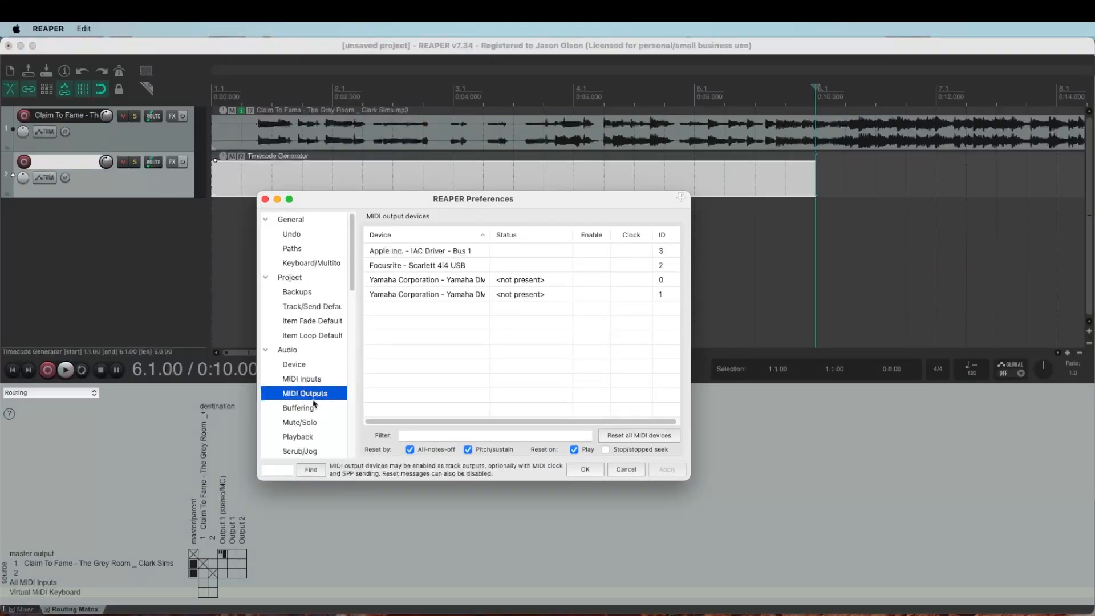
{"action": "left_click", "coordinate": [302, 380]}
{"action": "left_click", "coordinate": [291, 395]}
{"action": "left_click", "coordinate": [585, 255]}
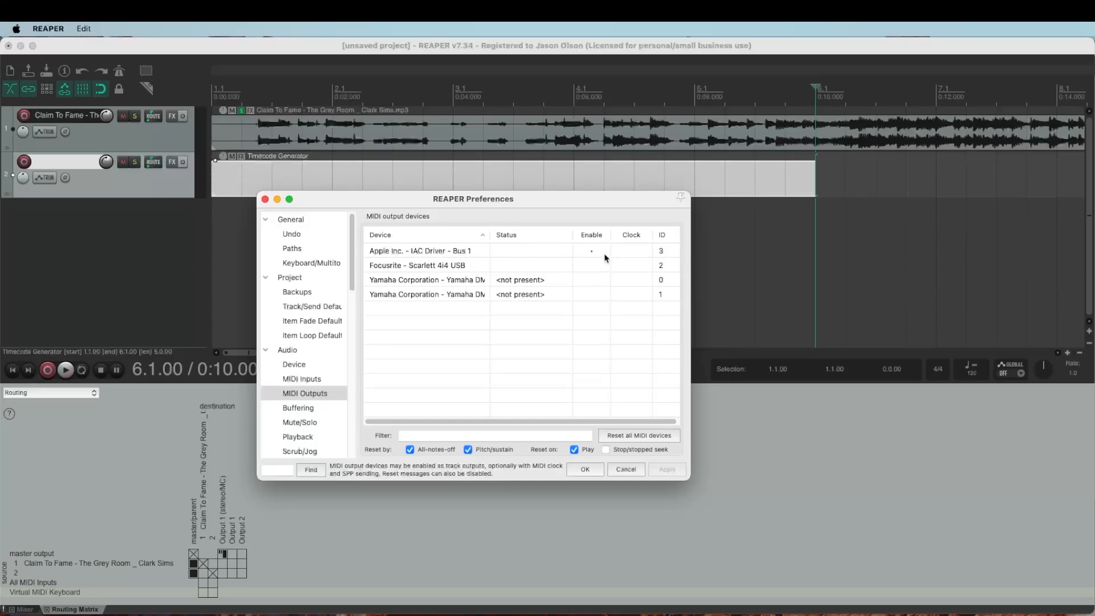
{"action": "left_click", "coordinate": [582, 470]}
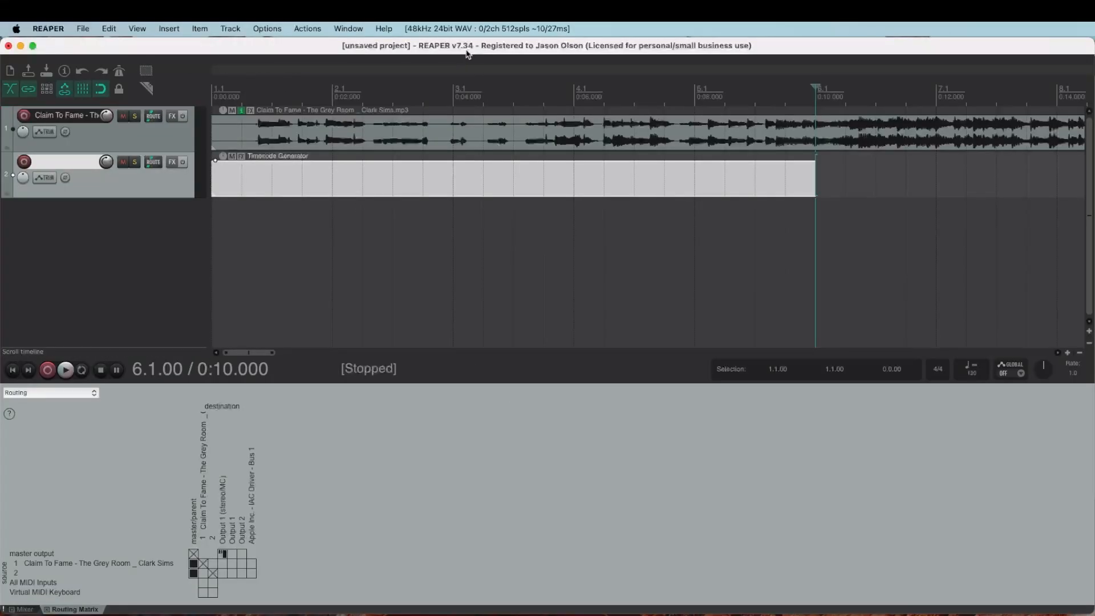
- Route track 2's MIDI hardware output to Apple Inc. - IAC Driver - Bus 1, then switch to Eos
{"action": "left_click", "coordinate": [153, 163]}
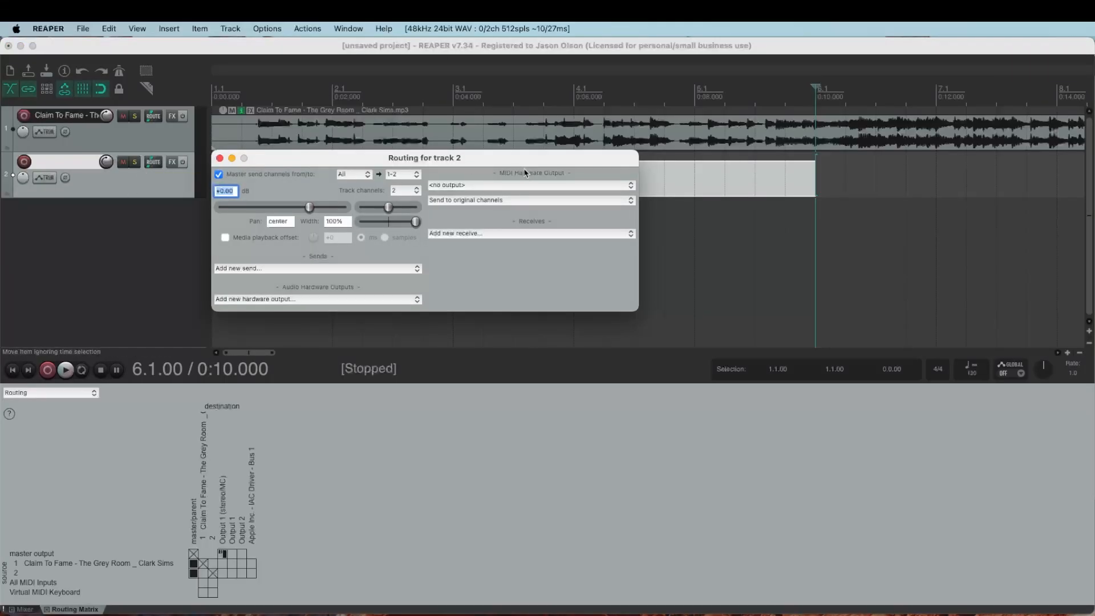
{"action": "left_click", "coordinate": [559, 187]}
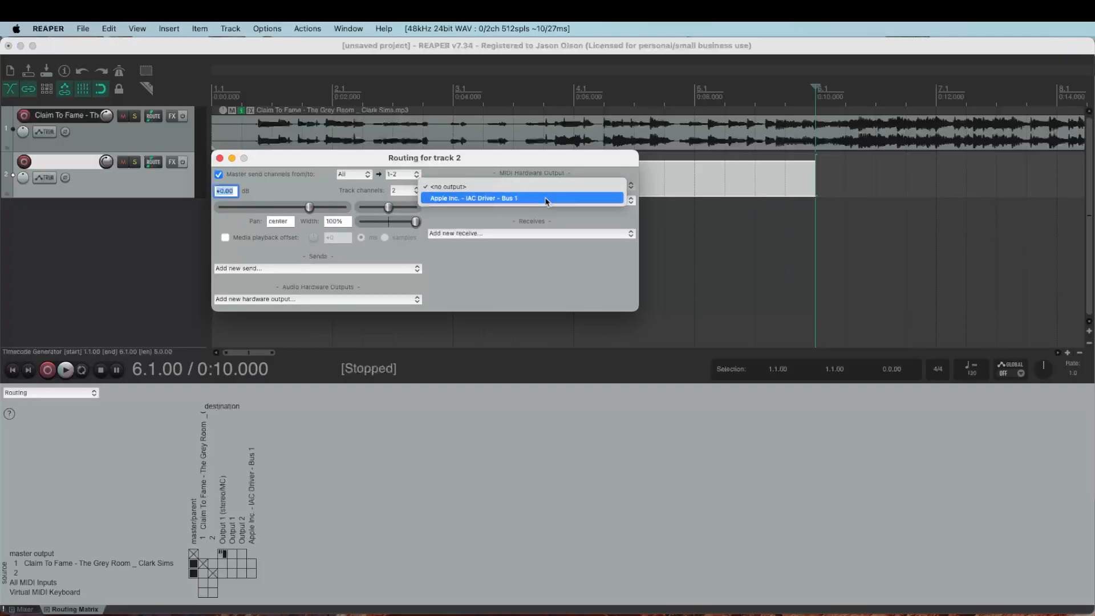
{"action": "left_click", "coordinate": [547, 199]}
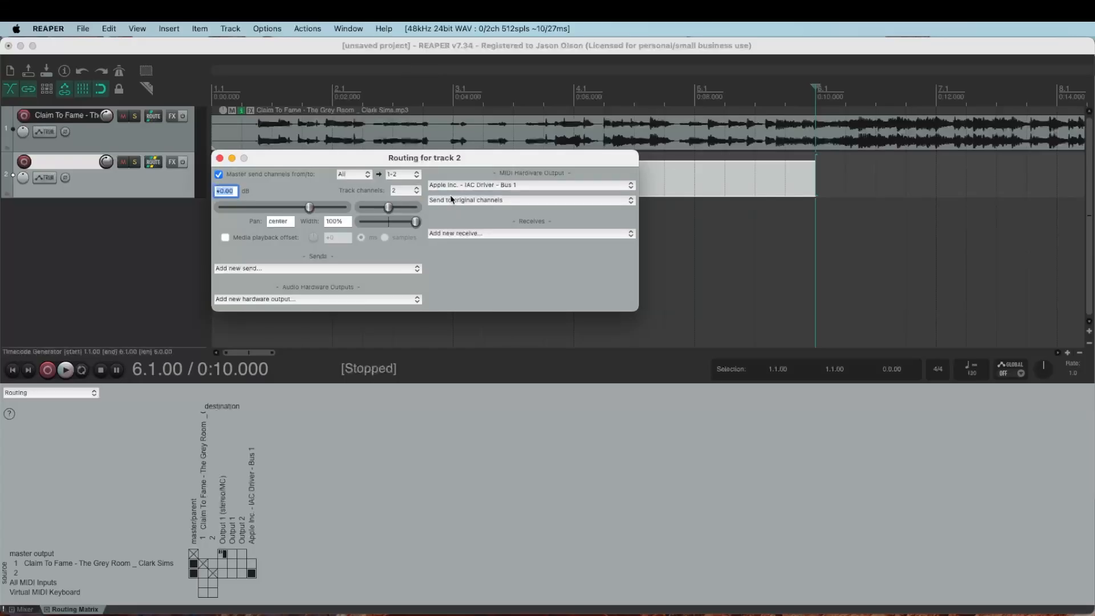
{"action": "left_click", "coordinate": [221, 159]}
{"action": "scroll", "coordinate": [255, 282], "scroll_direction": "right", "scroll_amount": 5}
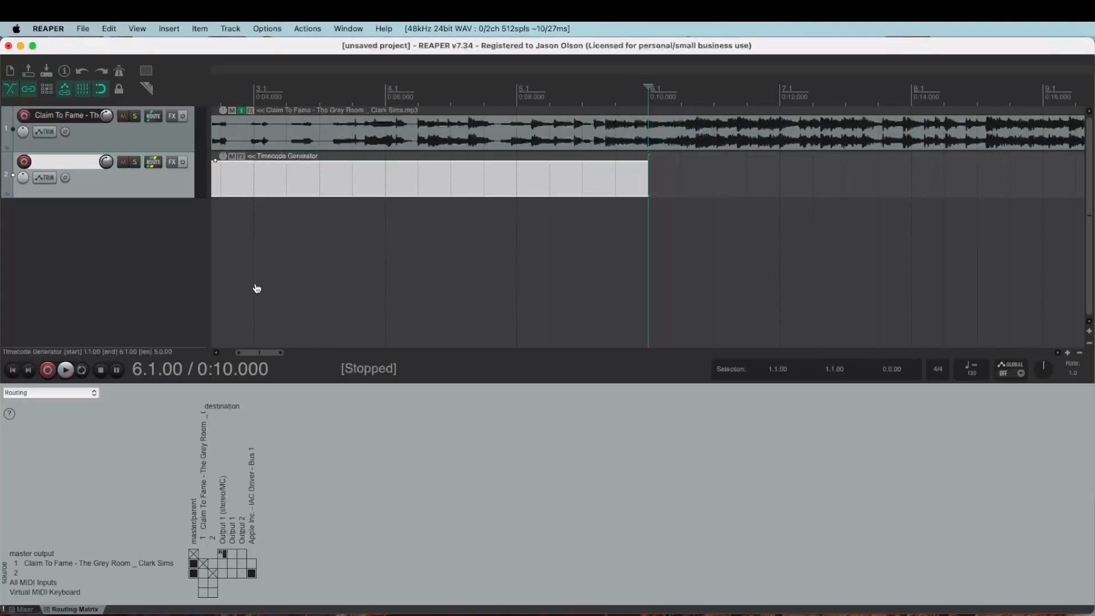
{"action": "key", "text": "super+Tab"}
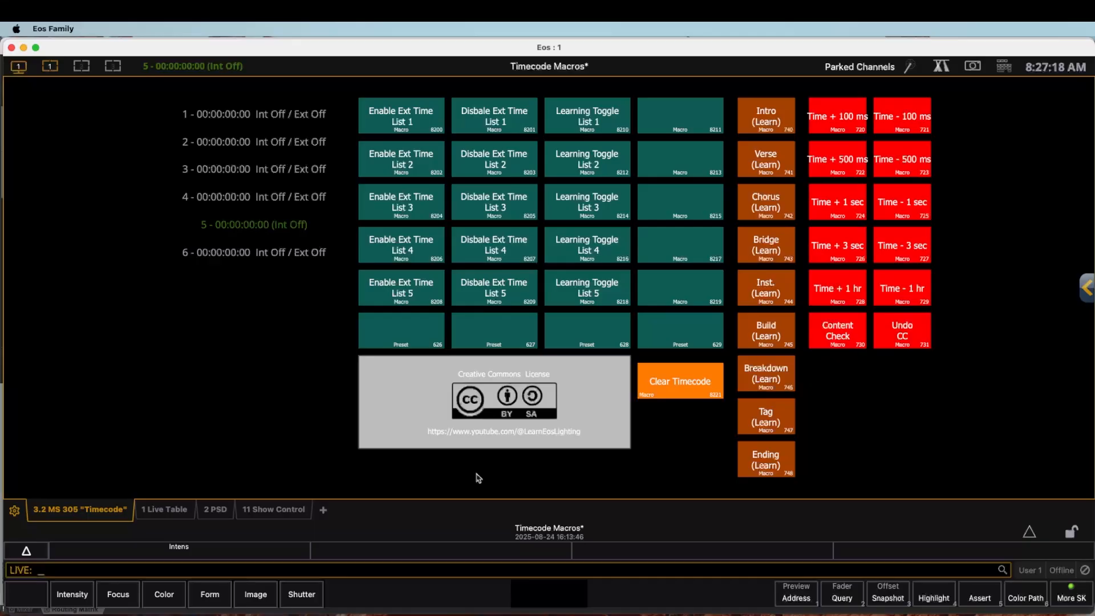
- Open Browser > Setup > Device Settings > Show Control to view the USB MIDI/SMPTE devices
{"action": "key", "text": "F10"}
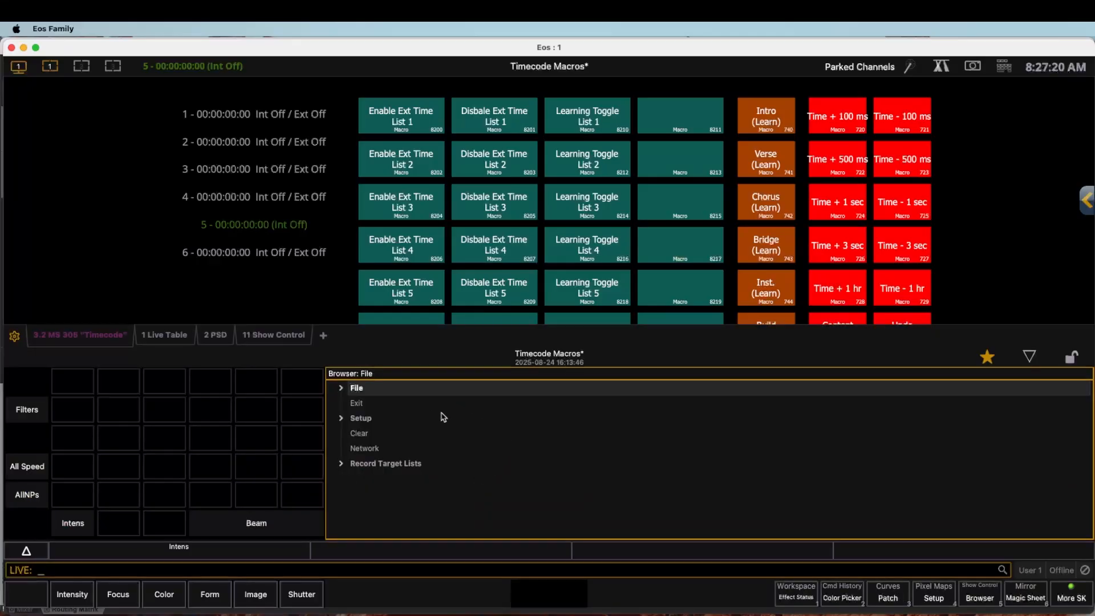
{"action": "left_click", "coordinate": [341, 419]}
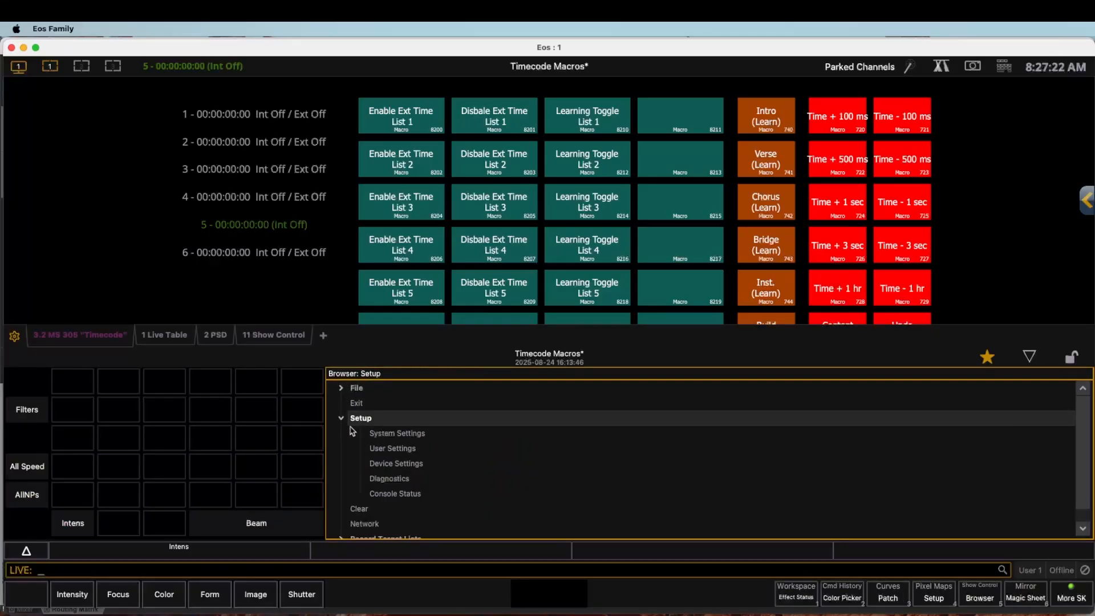
{"action": "left_click", "coordinate": [402, 468]}
{"action": "left_click", "coordinate": [404, 469]}
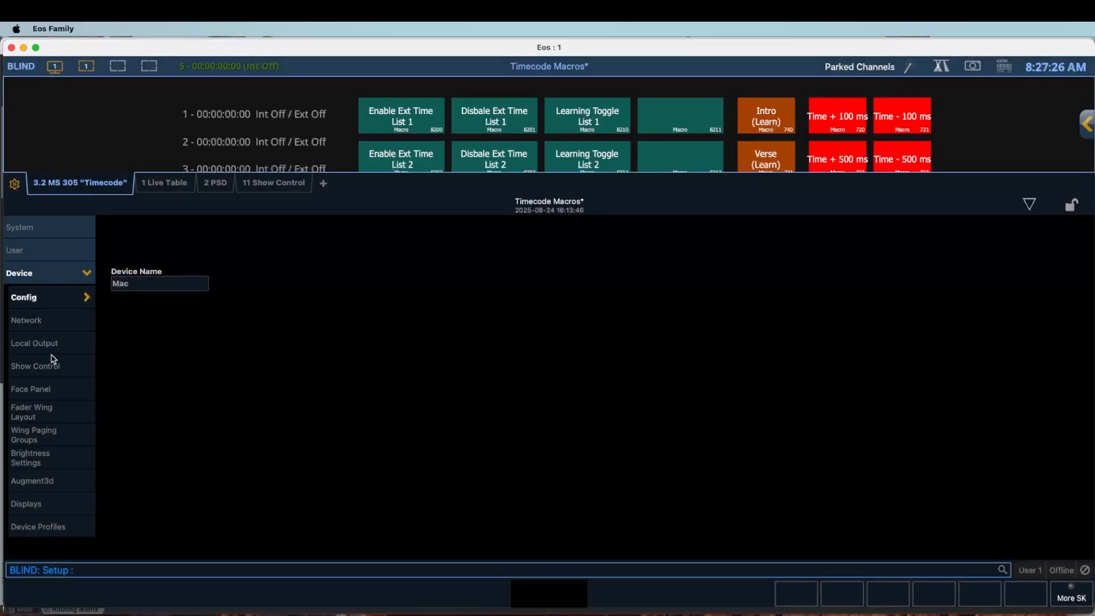
{"action": "left_click", "coordinate": [43, 371]}
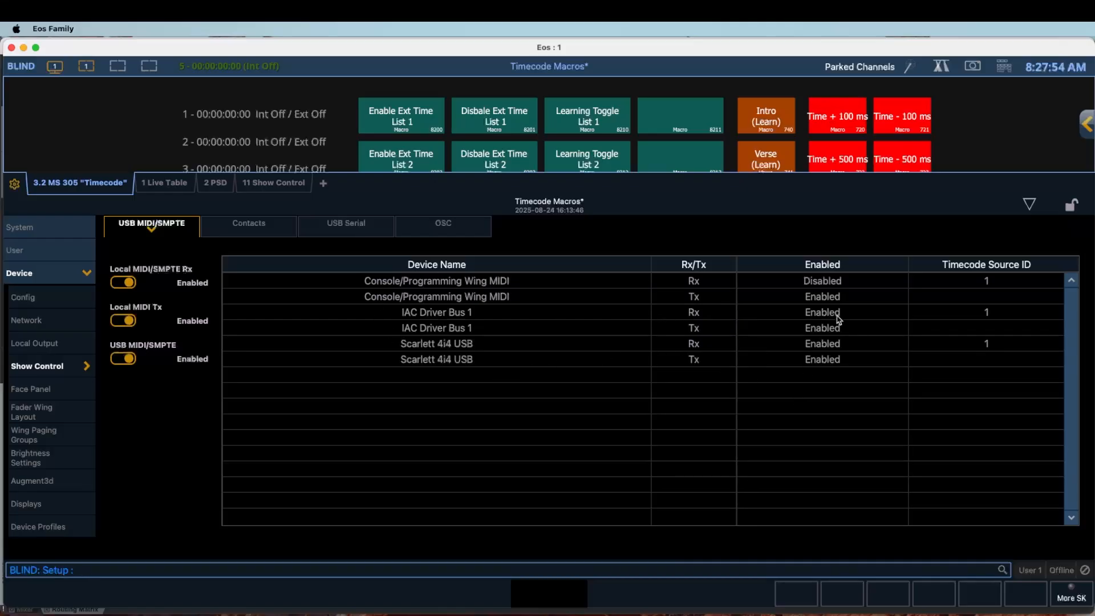
- Disable Rx for the Scarlett 4i4 USB and turn USB MIDI/SMPTE off
{"action": "left_click", "coordinate": [823, 344]}
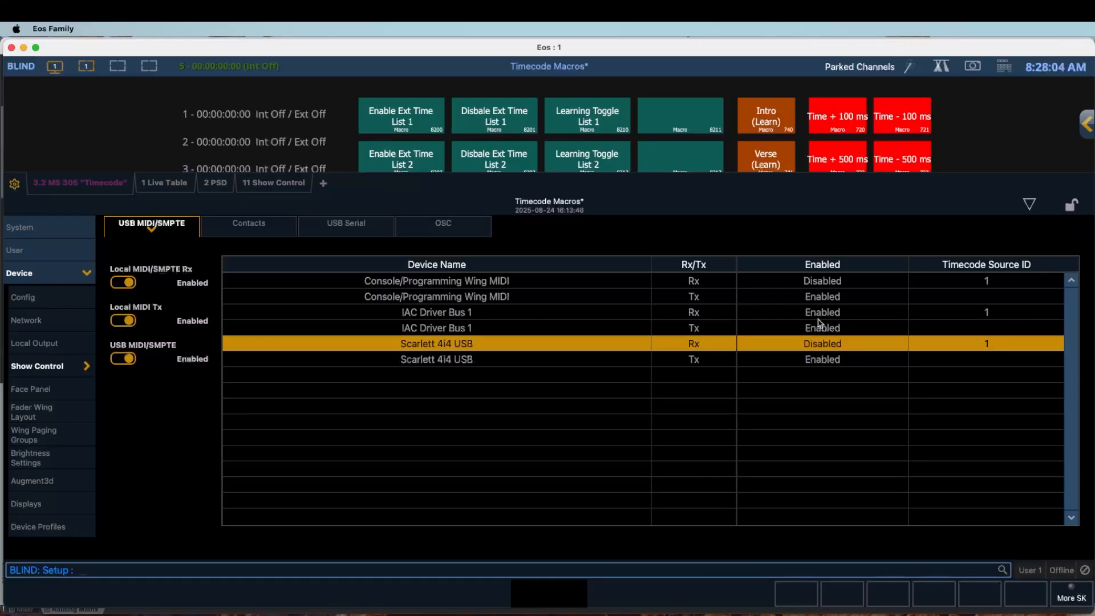
{"action": "left_click", "coordinate": [124, 361]}
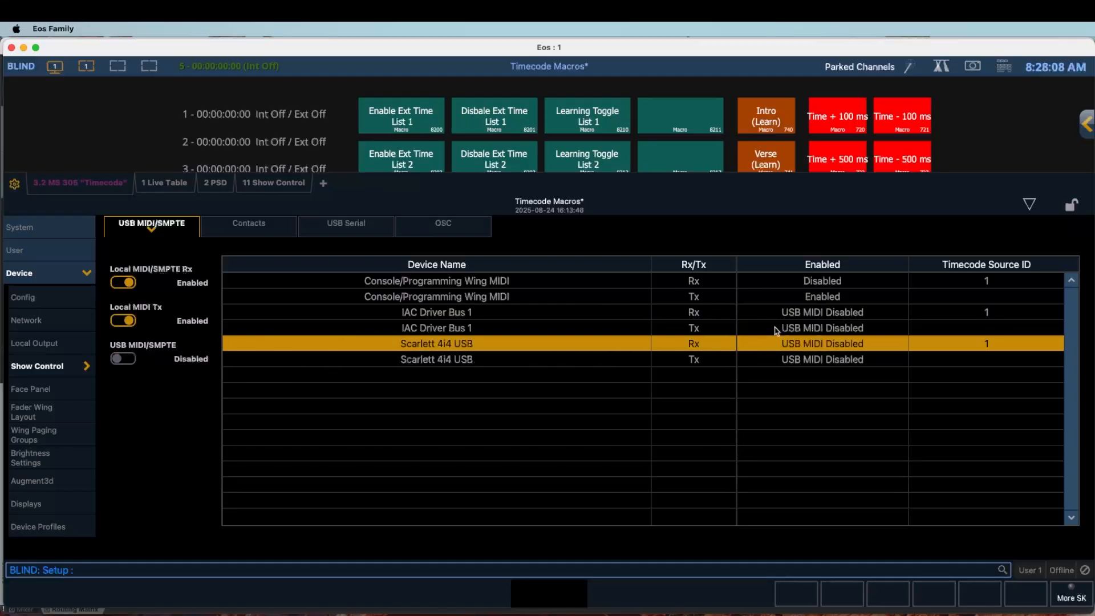
- Turn USB MIDI/SMPTE back on and try toggling Local MIDI Tx and Local MIDI/SMPTE Rx
{"action": "left_click", "coordinate": [126, 360]}
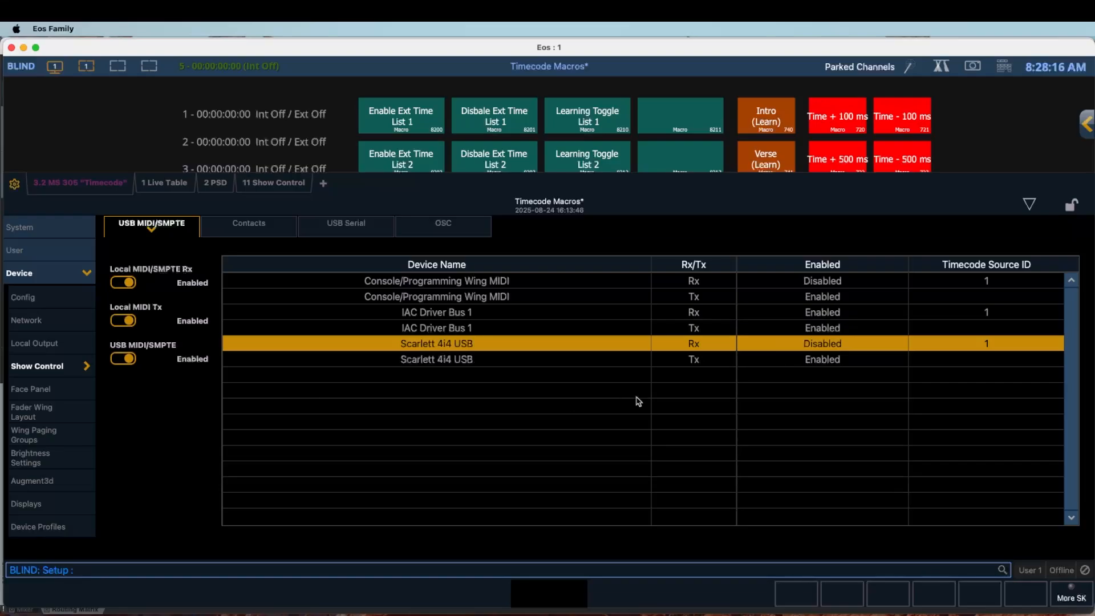
{"action": "left_click", "coordinate": [122, 322]}
{"action": "left_click", "coordinate": [124, 321]}
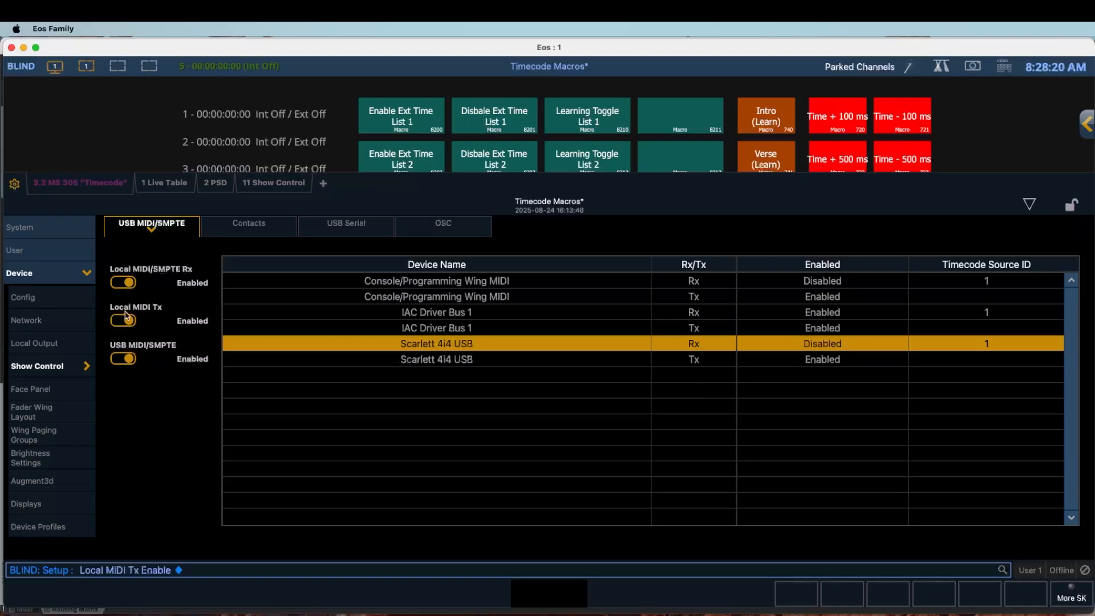
{"action": "left_click", "coordinate": [125, 320]}
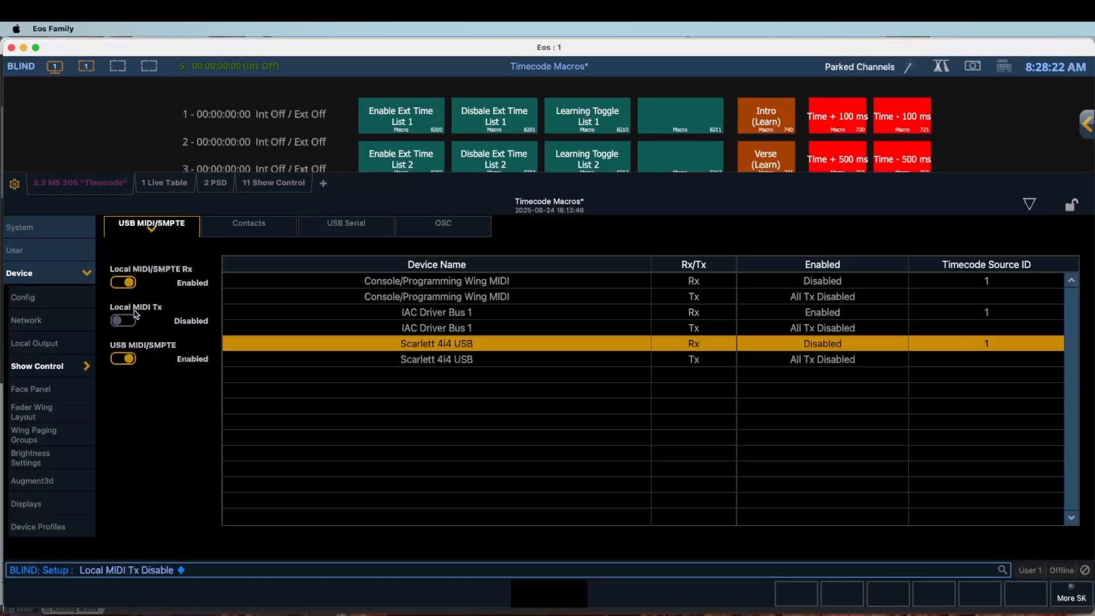
{"action": "left_click", "coordinate": [128, 284]}
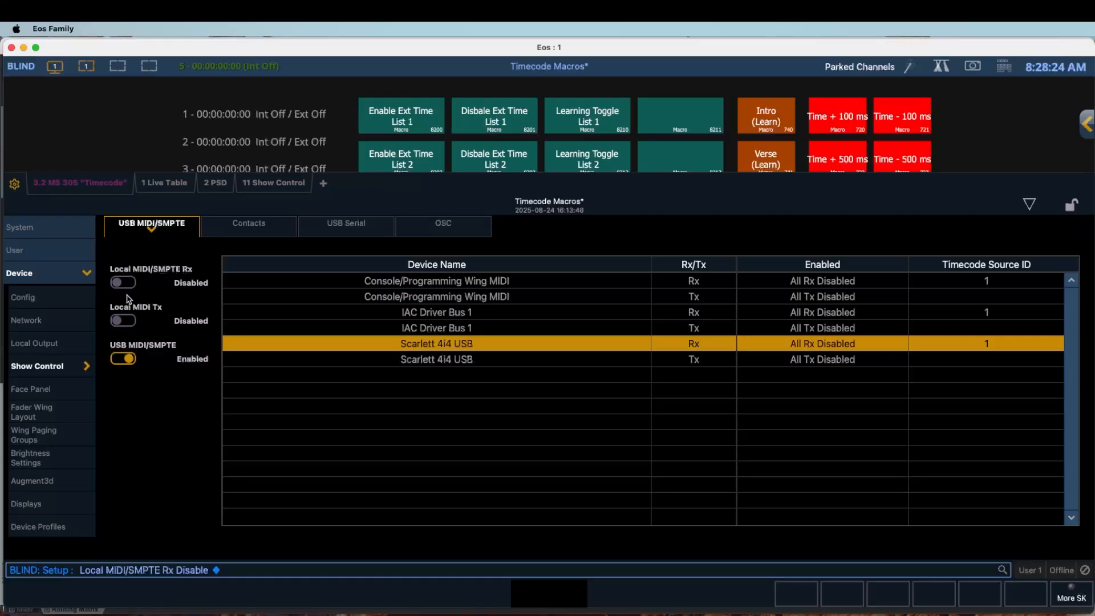
{"action": "left_click", "coordinate": [122, 282]}
{"action": "left_click", "coordinate": [124, 320]}
- Settle on USB MIDI/SMPTE on, Local MIDI Tx off, Local MIDI/SMPTE Rx on; select IAC Driver Bus 1 row
{"action": "left_click", "coordinate": [130, 356]}
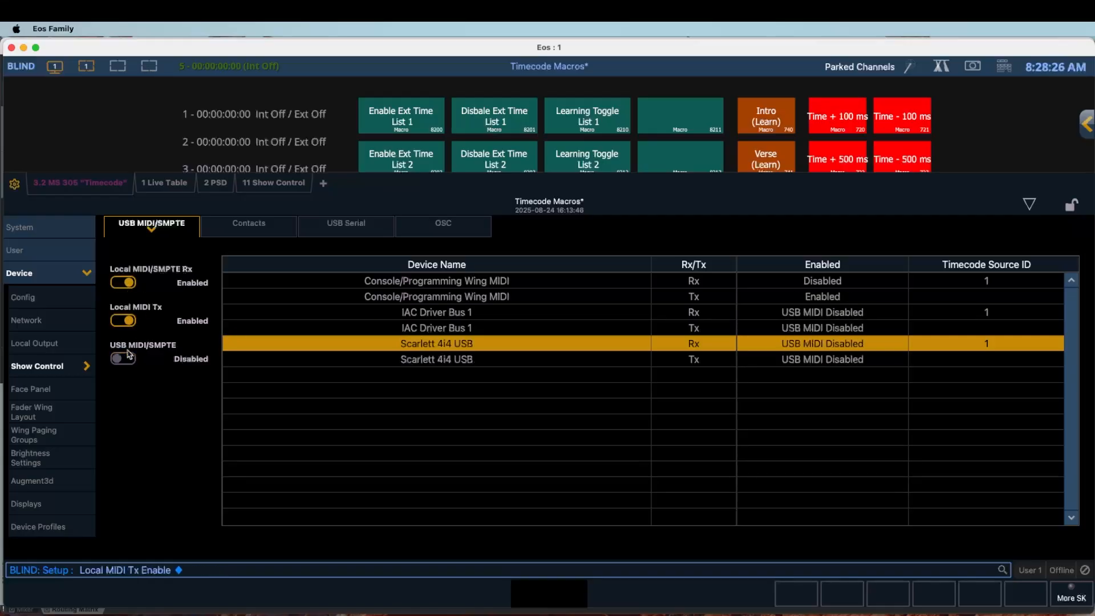
{"action": "left_click", "coordinate": [130, 322]}
{"action": "left_click", "coordinate": [121, 283]}
{"action": "left_click", "coordinate": [125, 358]}
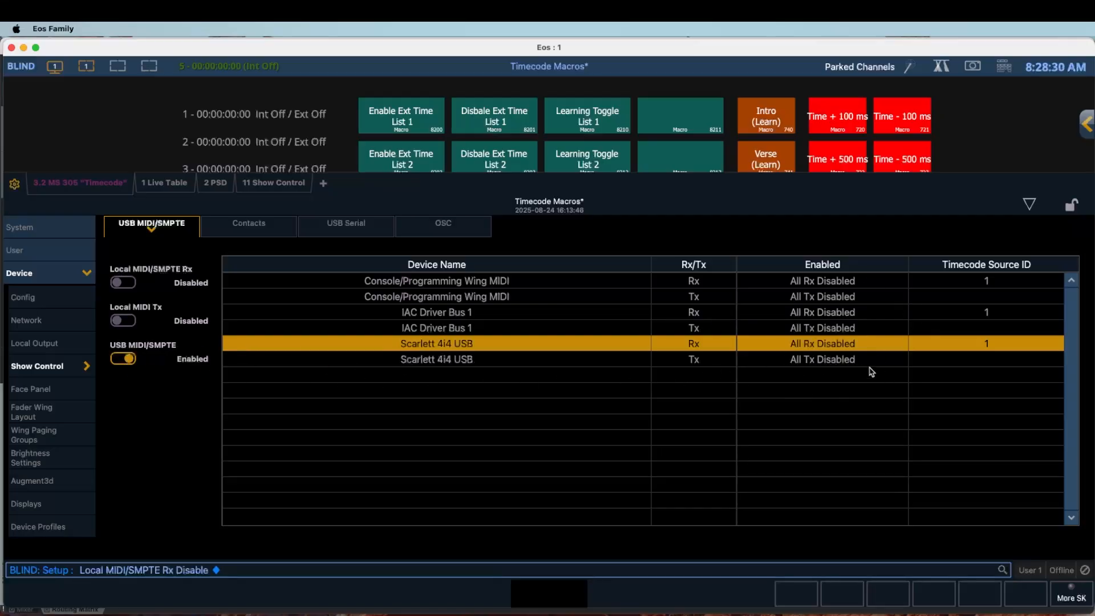
{"action": "left_click", "coordinate": [134, 284]}
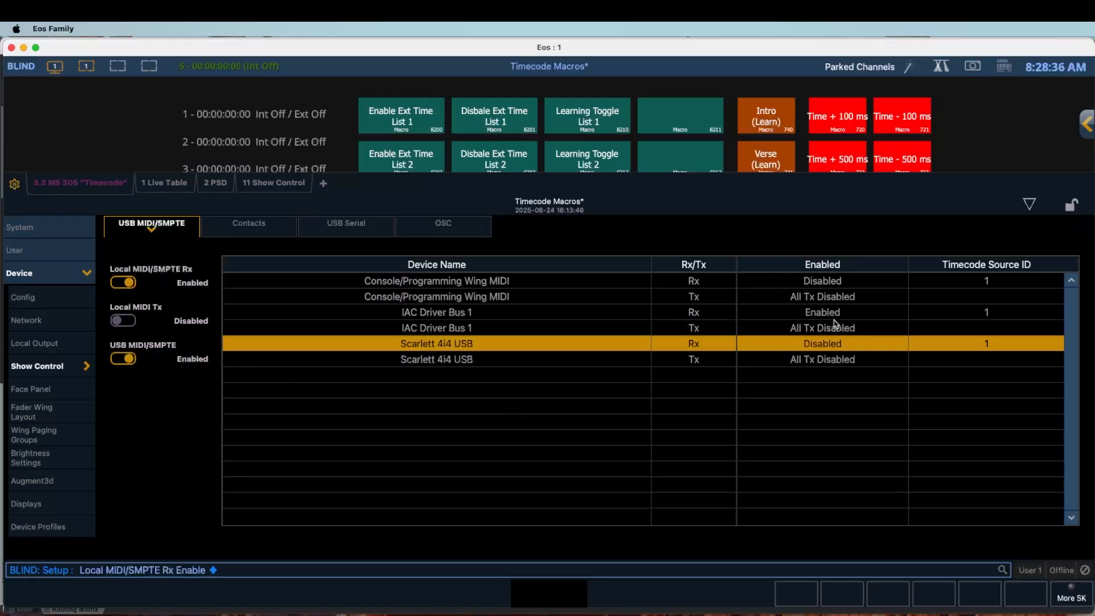
{"action": "left_click", "coordinate": [499, 314]}
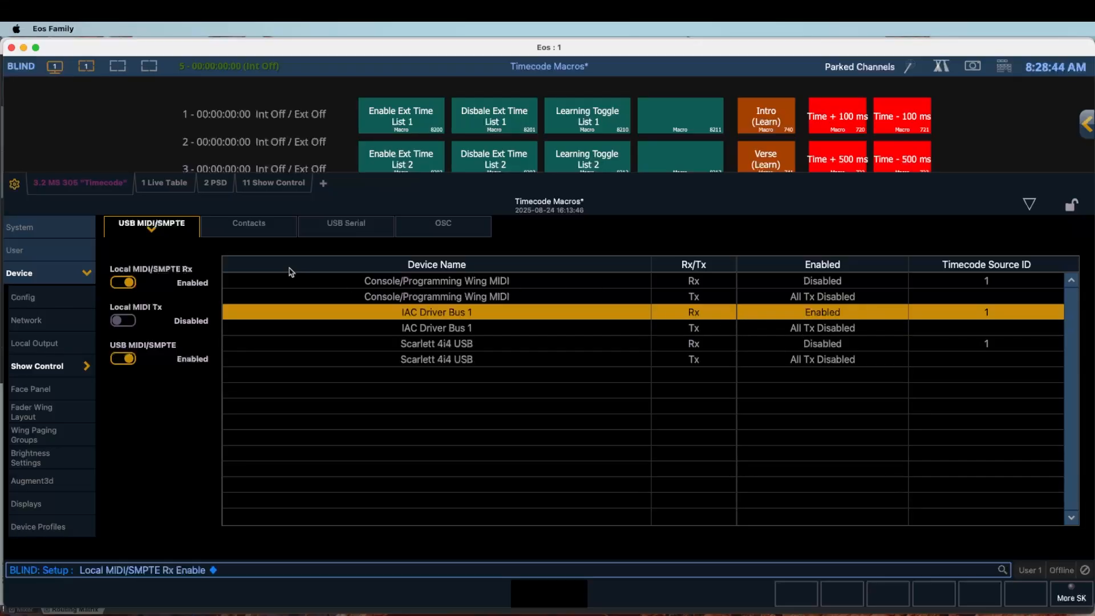
{"action": "left_click", "coordinate": [17, 225]}
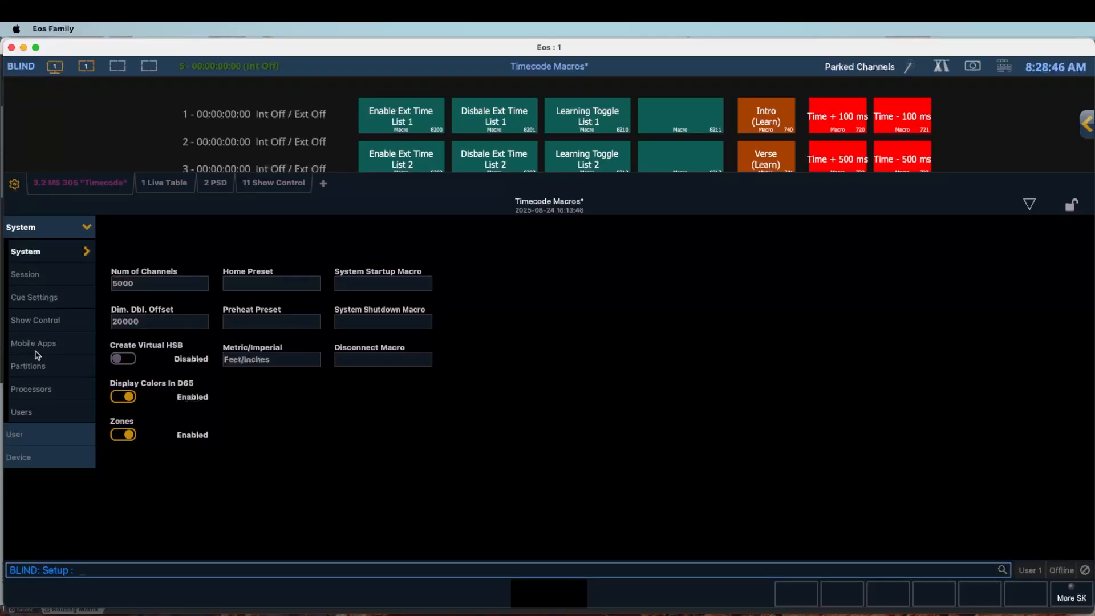
- Verify MIDI Timecode Rx is enabled under System > Show Control's MIDI settings, then return to Live
{"action": "left_click", "coordinate": [40, 321]}
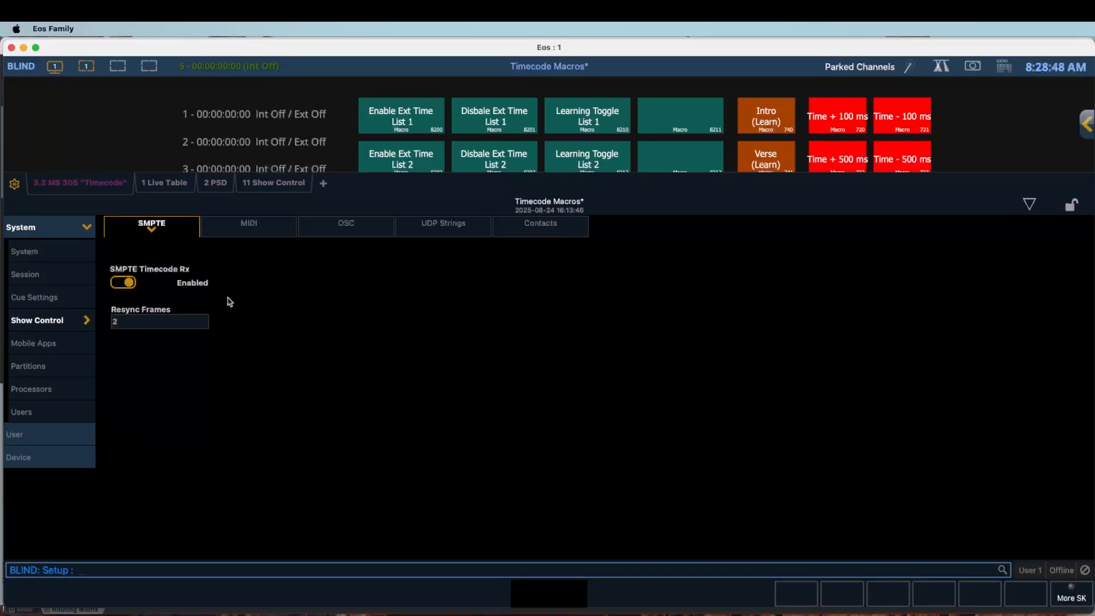
{"action": "left_click", "coordinate": [249, 230]}
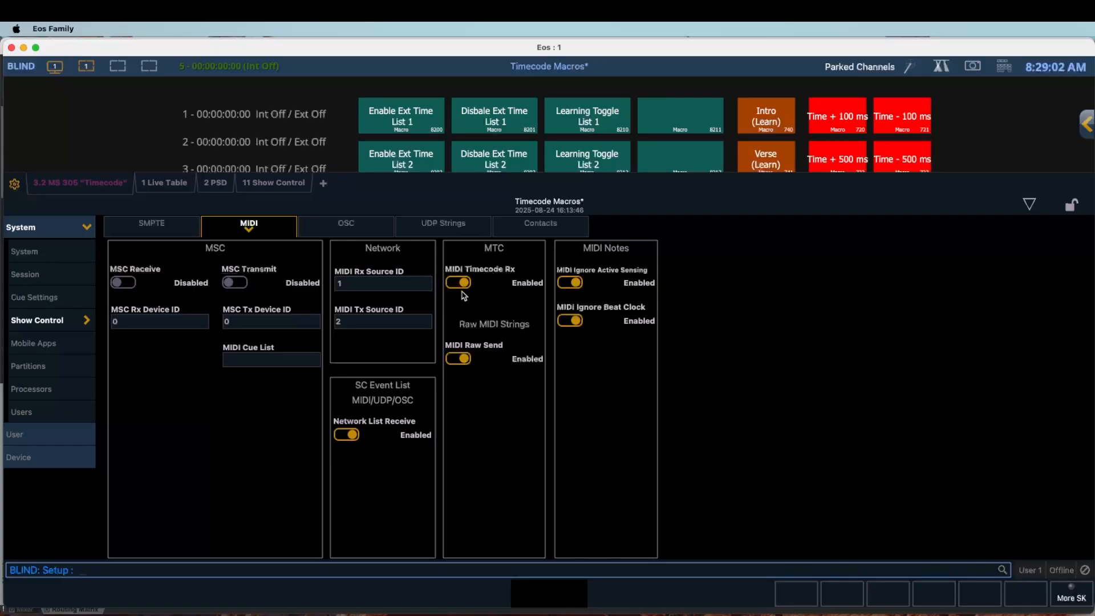
{"action": "key", "text": "F1"}
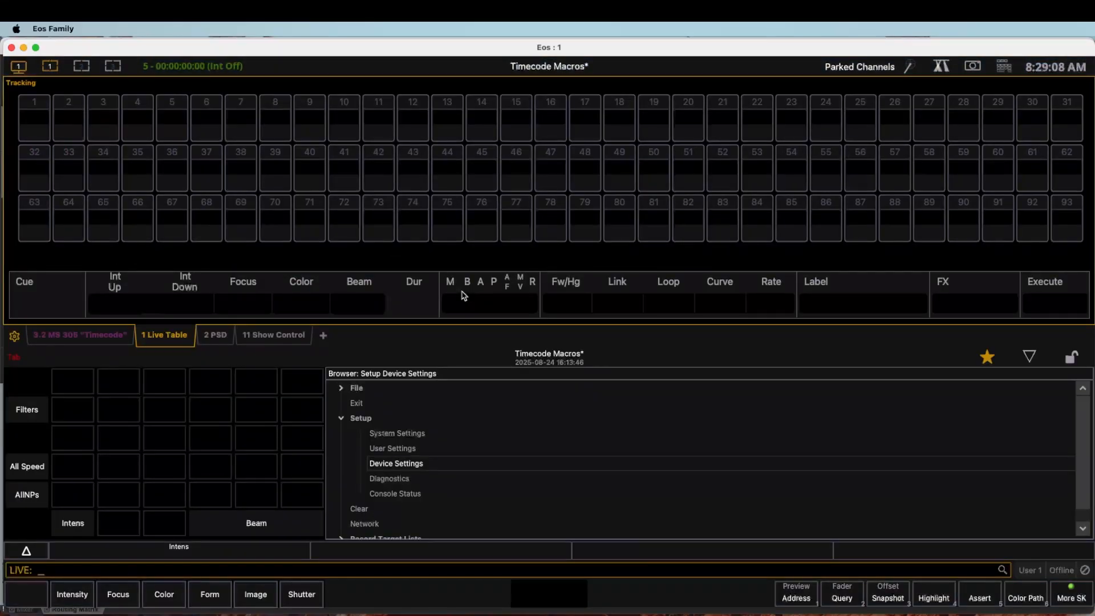
- Delete timecode list 5 in the Show Control blind display
{"action": "key", "text": "Return"}
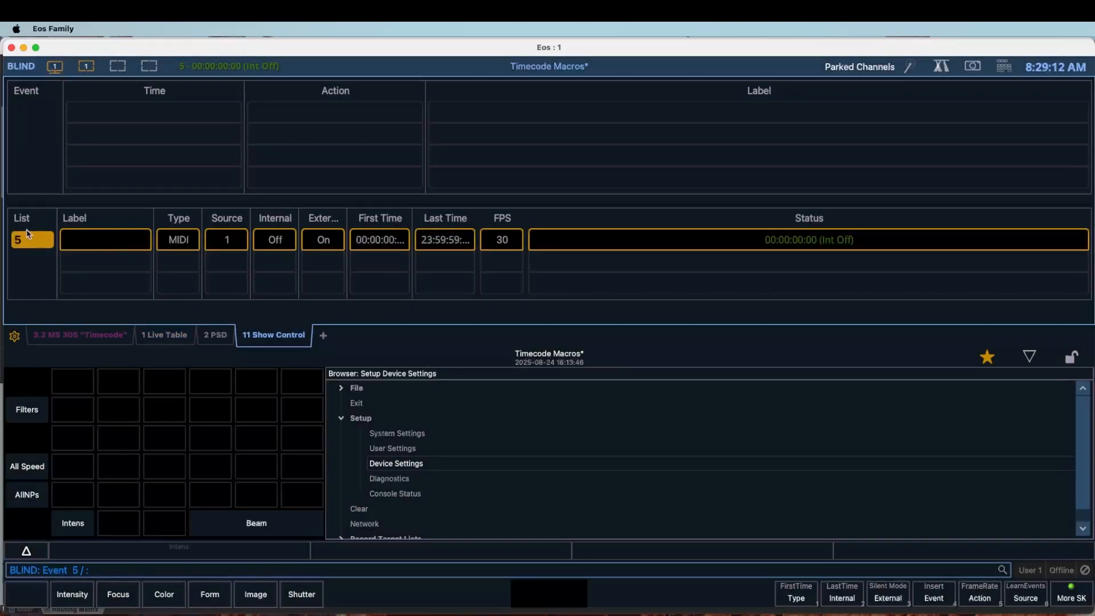
{"action": "key", "text": "Delete"}
{"action": "left_click", "coordinate": [26, 234]}
{"action": "key", "text": "Delete"}
{"action": "left_click", "coordinate": [35, 235]}
{"action": "key", "text": "Return"}
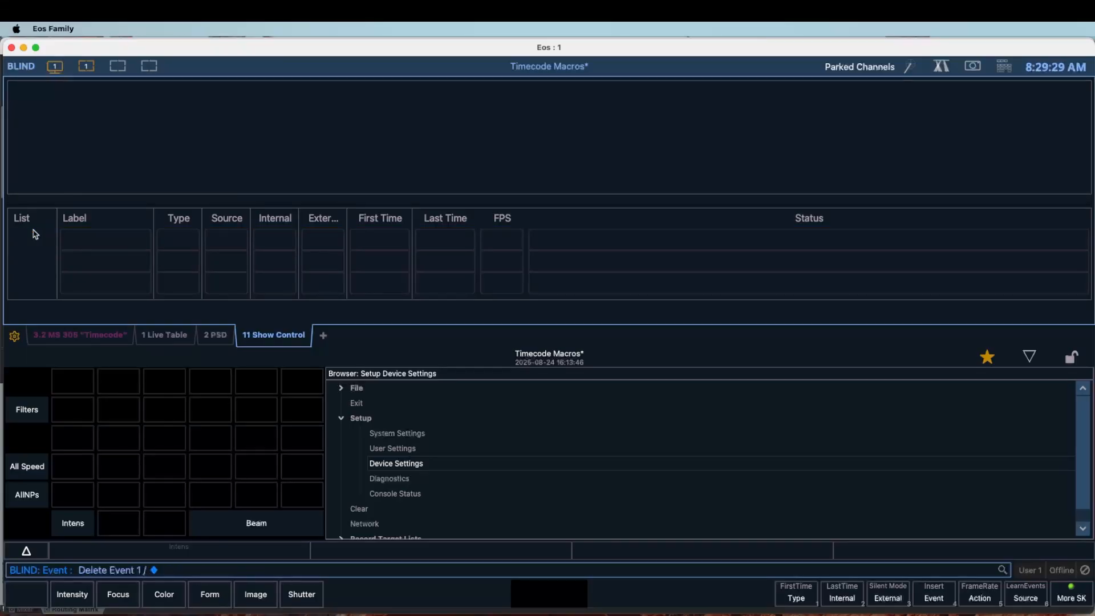
- Create list 6 labelled 'MIDI Reaper Test' with MIDI timecode type and External enabled
{"action": "type", "text": "6 / Label MI"}
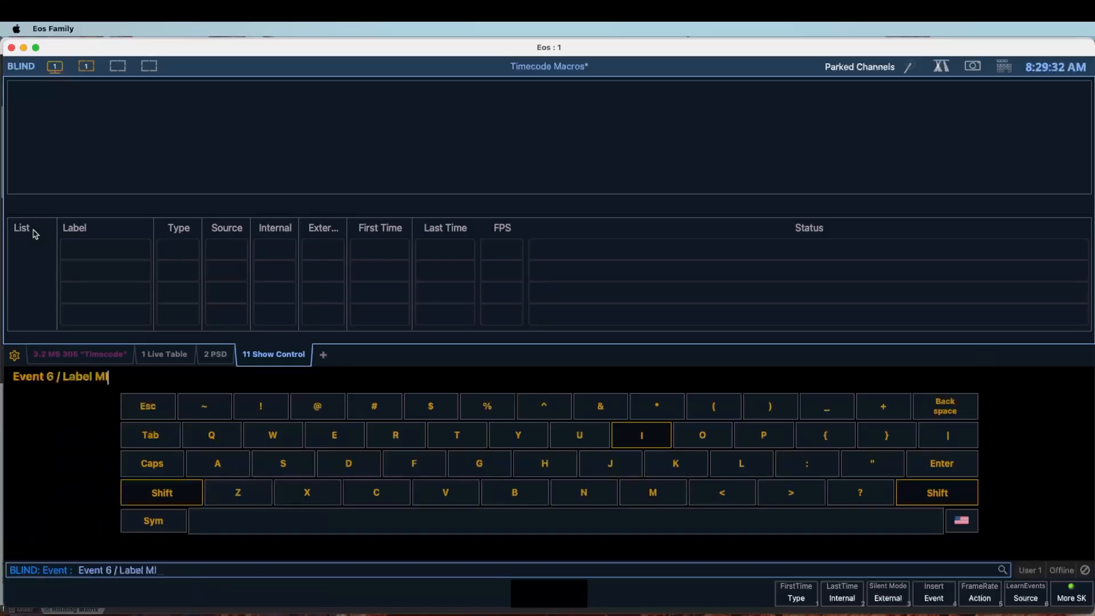
{"action": "type", "text": "DI Reaper Test"}
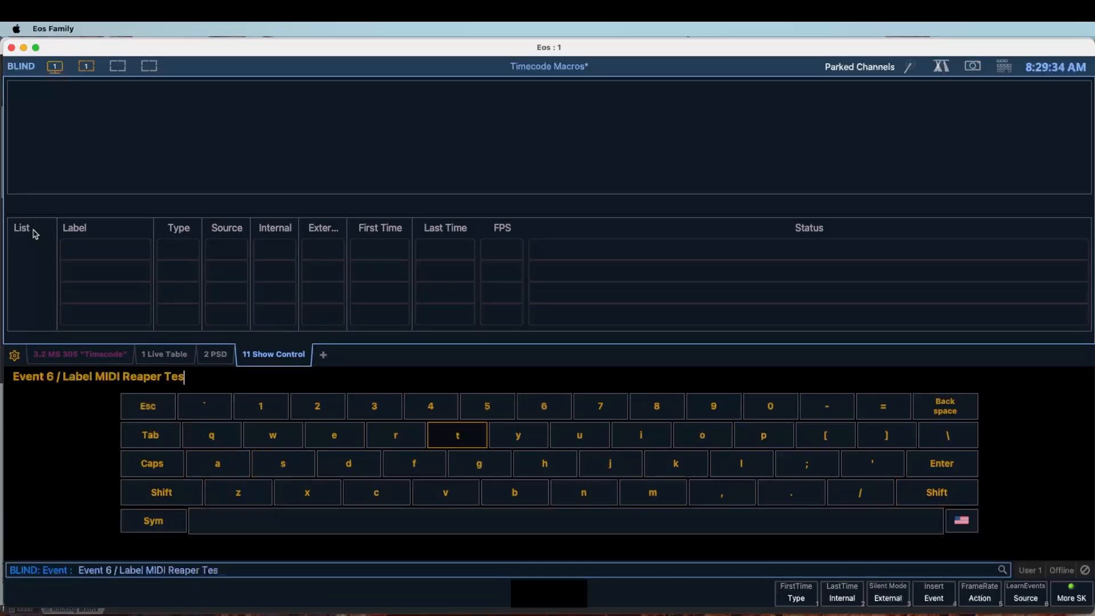
{"action": "key", "text": "Return"}
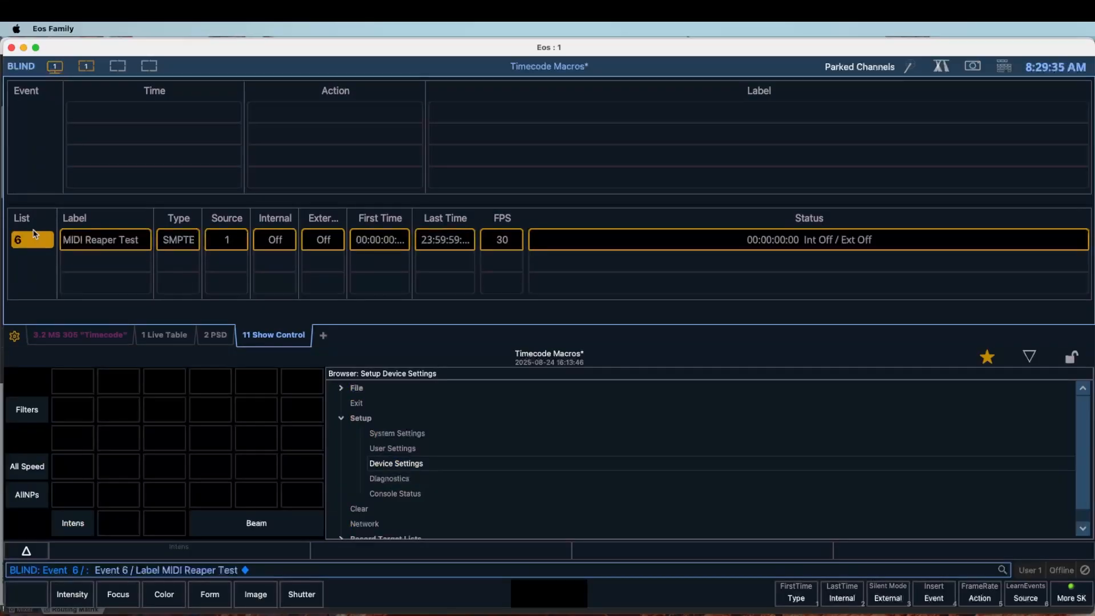
{"action": "left_click", "coordinate": [179, 241]}
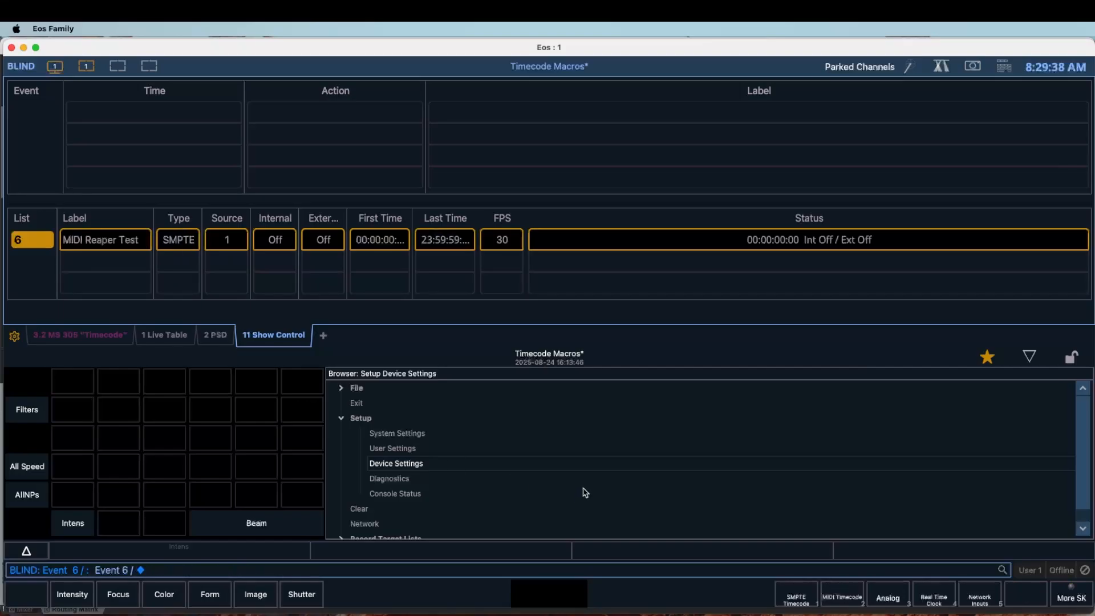
{"action": "left_click", "coordinate": [861, 597]}
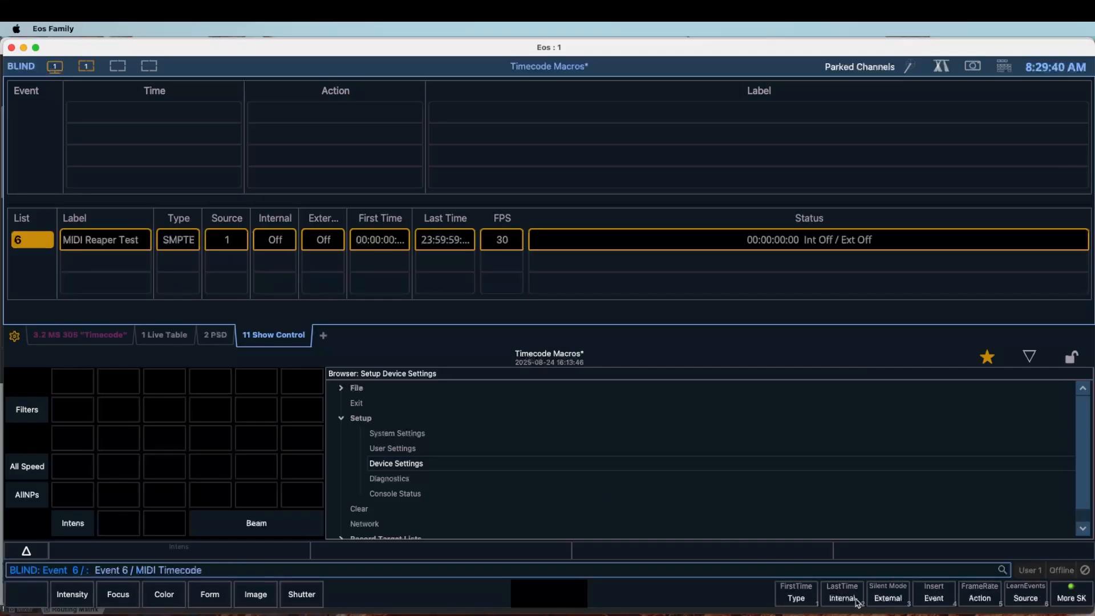
{"action": "key", "text": "Return"}
{"action": "left_click", "coordinate": [325, 249]}
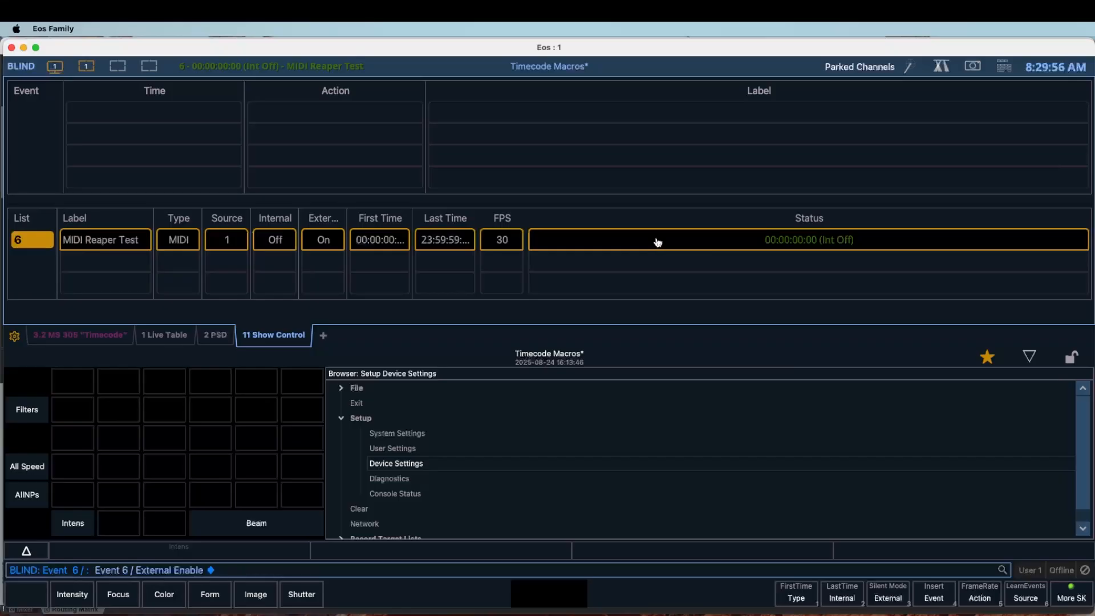
{"action": "key", "text": "super+Tab"}
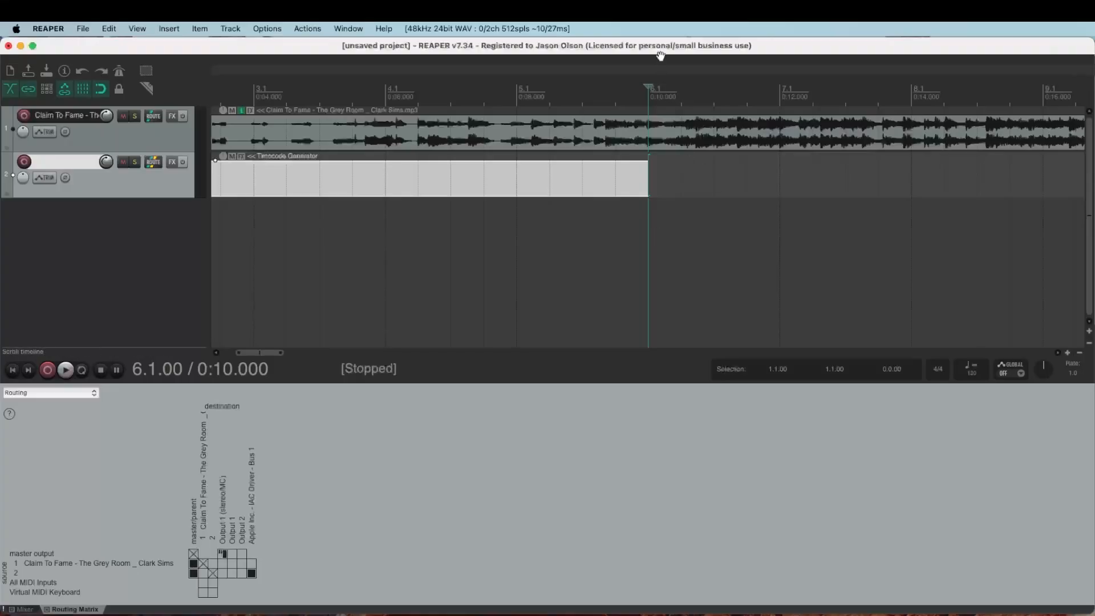
- Move REAPER below the Eos timecode display and test playback from 0:04
{"action": "left_click_drag", "start_coordinate": [660, 53], "coordinate": [661, 196]}
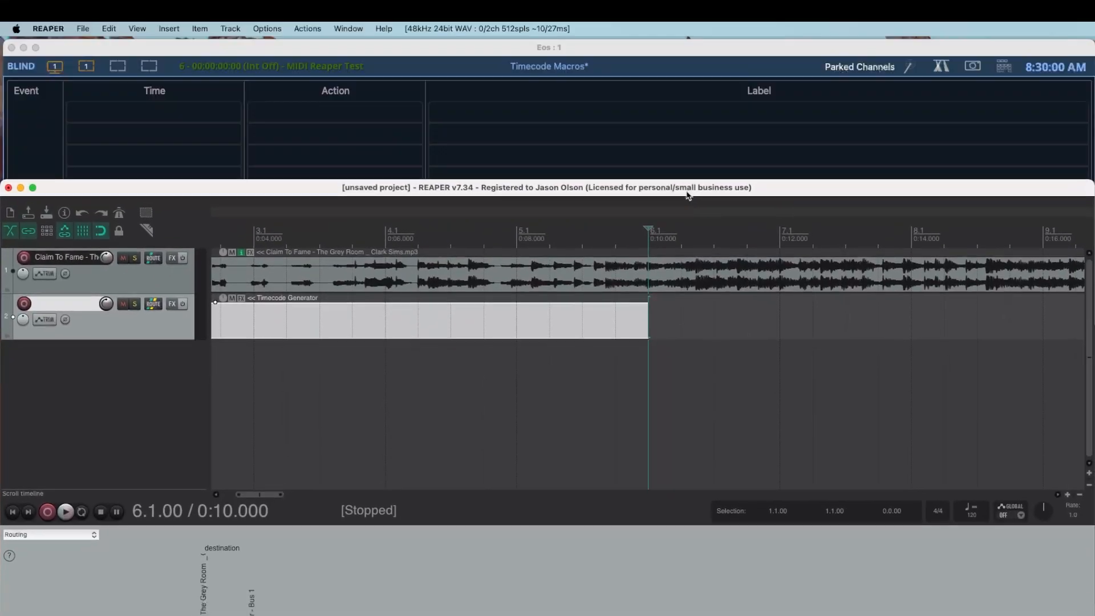
{"action": "left_click", "coordinate": [263, 200]}
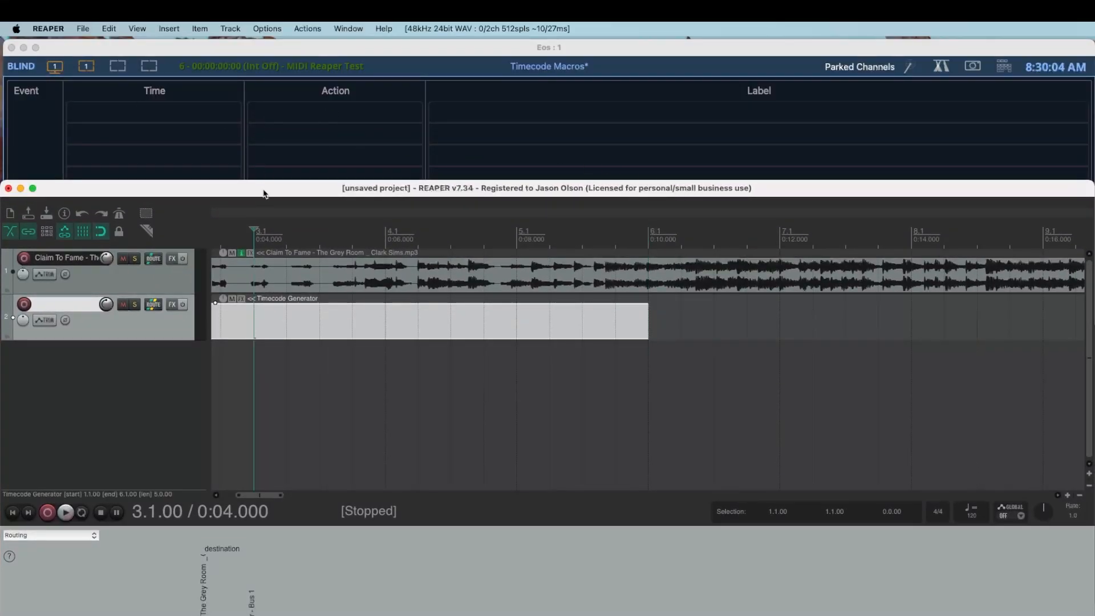
{"action": "key", "text": "space"}
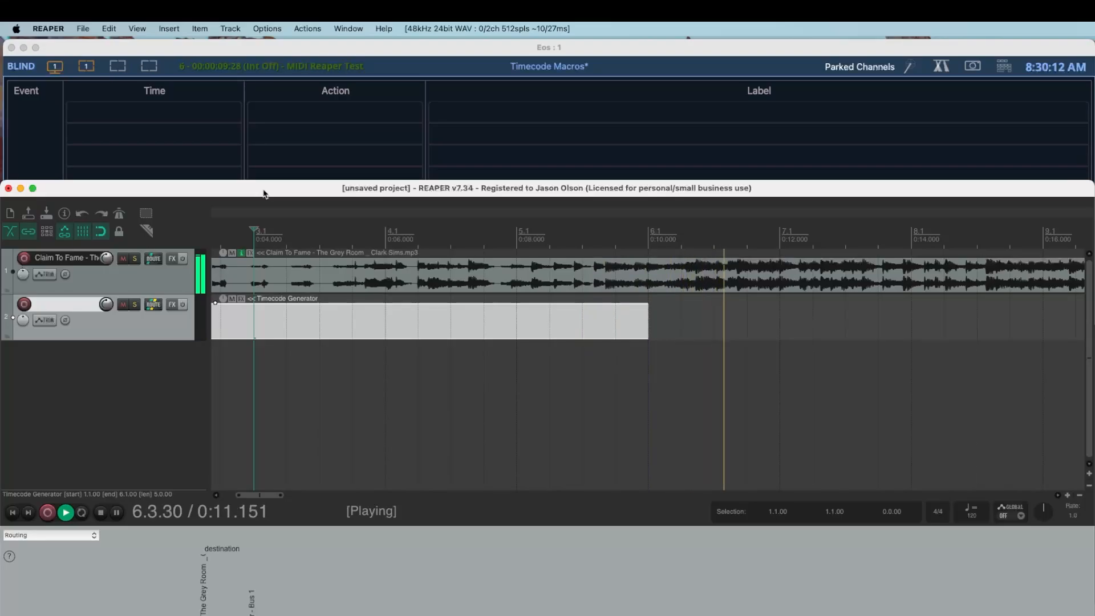
{"action": "key", "text": "space"}
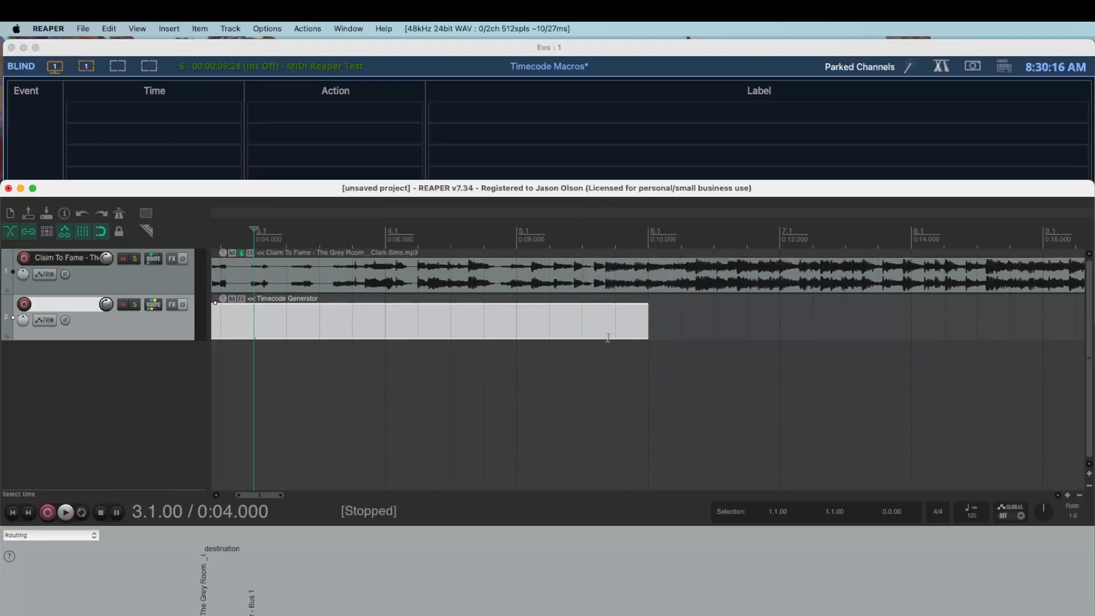
- Set the play position to 0:09.500 and zoom the timeline out to the whole song
{"action": "left_click", "coordinate": [627, 335]}
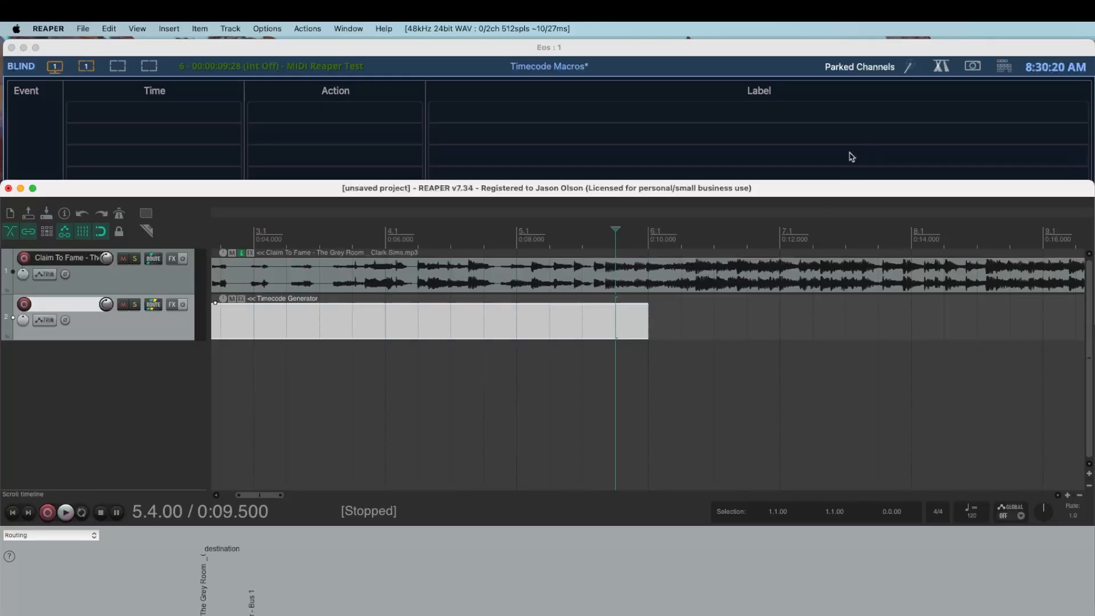
{"action": "scroll", "coordinate": [596, 407], "scroll_direction": "left", "scroll_amount": 1}
{"action": "scroll", "coordinate": [596, 407], "scroll_direction": "right", "scroll_amount": 4}
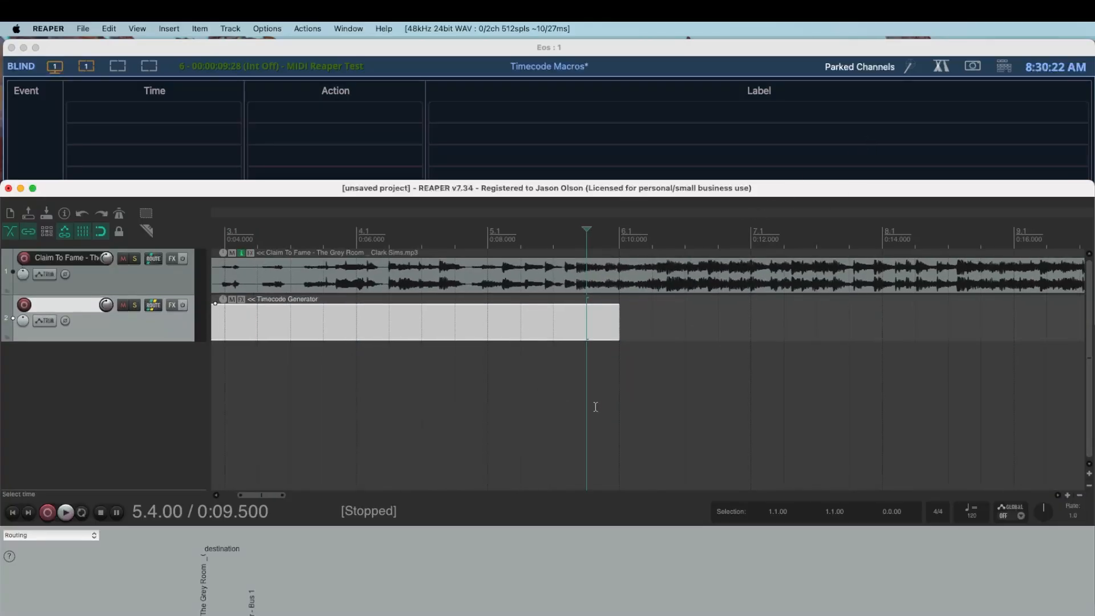
{"action": "scroll", "coordinate": [595, 407], "scroll_direction": "left", "scroll_amount": 8}
{"action": "scroll", "coordinate": [596, 408], "scroll_direction": "right", "scroll_amount": 3}
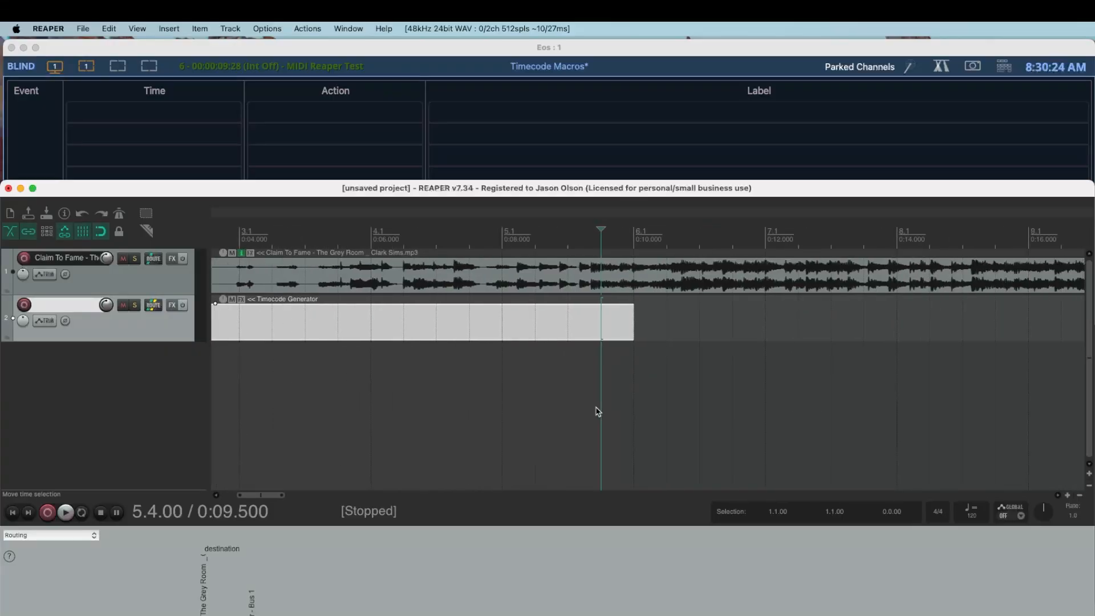
{"action": "scroll", "coordinate": [597, 410], "scroll_direction": "left", "scroll_amount": 4}
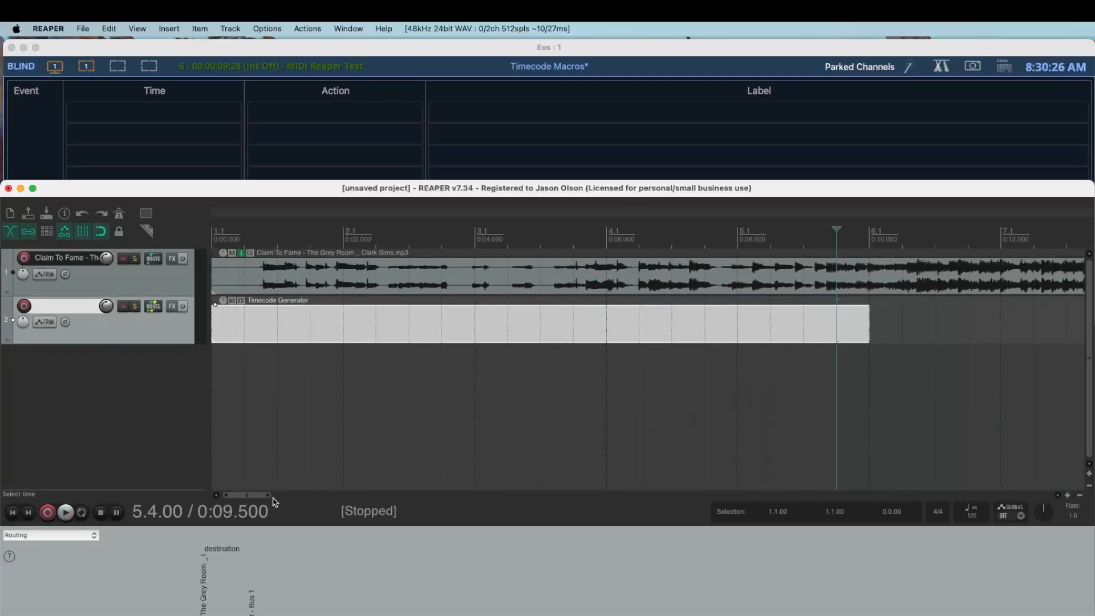
{"action": "left_click_drag", "start_coordinate": [268, 494], "coordinate": [819, 448]}
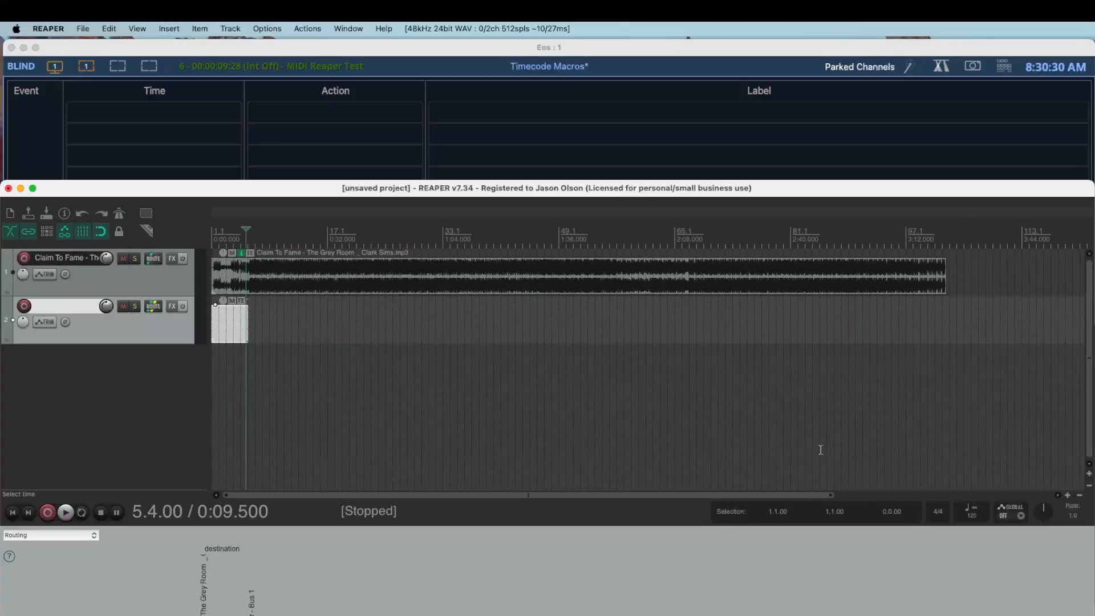
- Stretch the Timecode Generator item to the song's end and test playback from bar 40
{"action": "left_click_drag", "start_coordinate": [247, 326], "coordinate": [950, 323]}
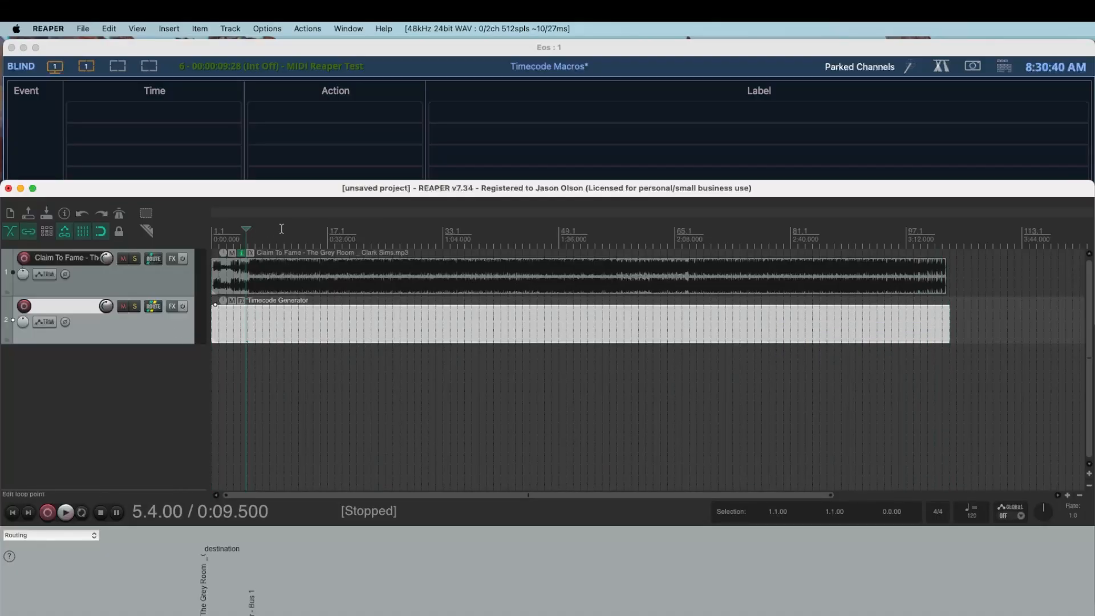
{"action": "left_click", "coordinate": [491, 241]}
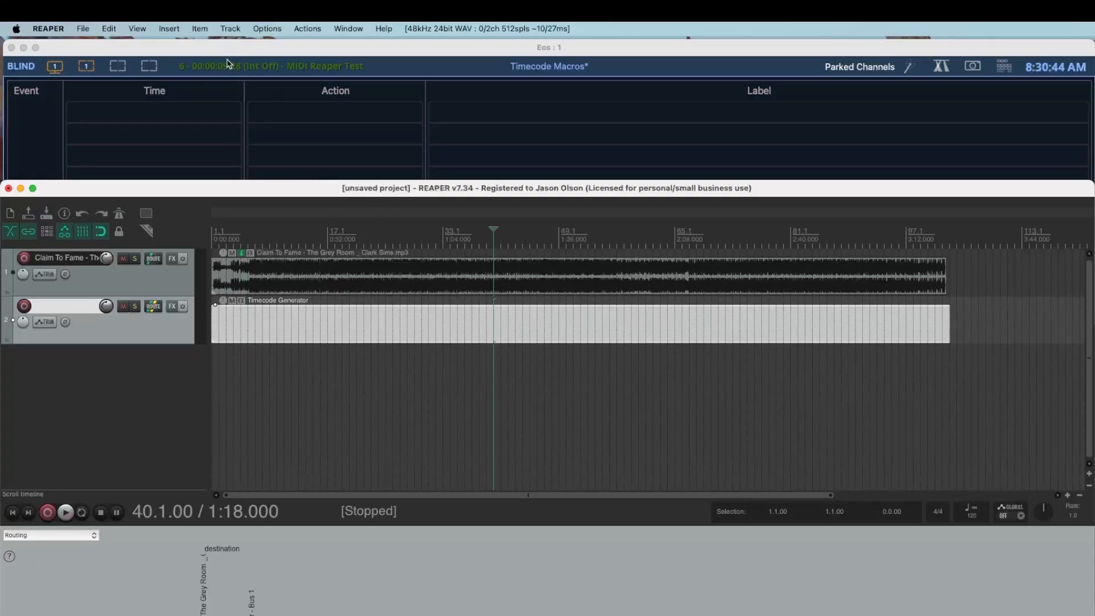
{"action": "key", "text": "space"}
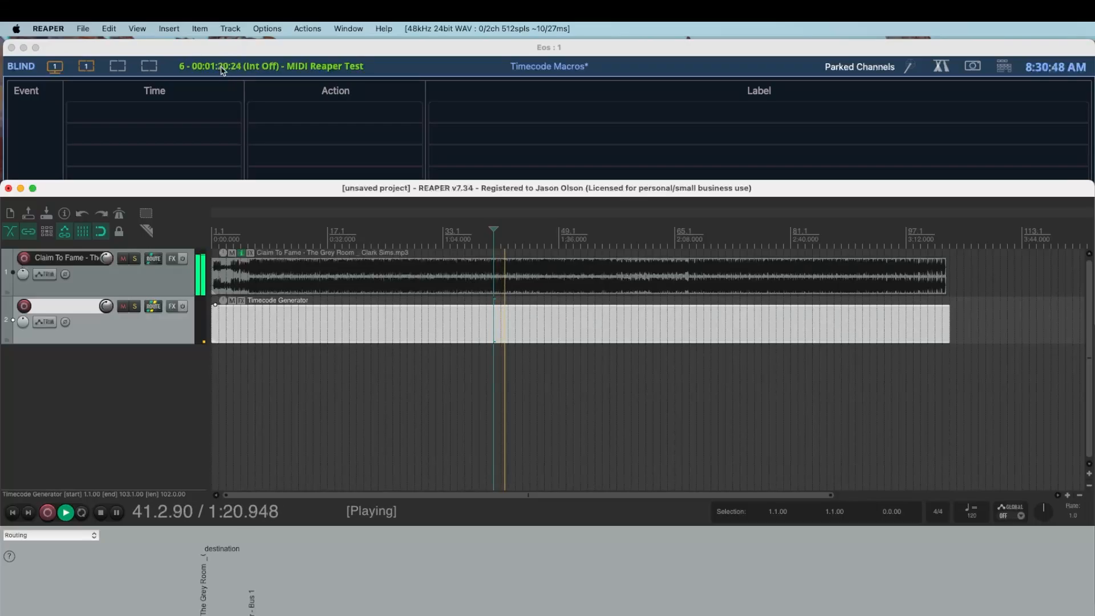
{"action": "key", "text": "space"}
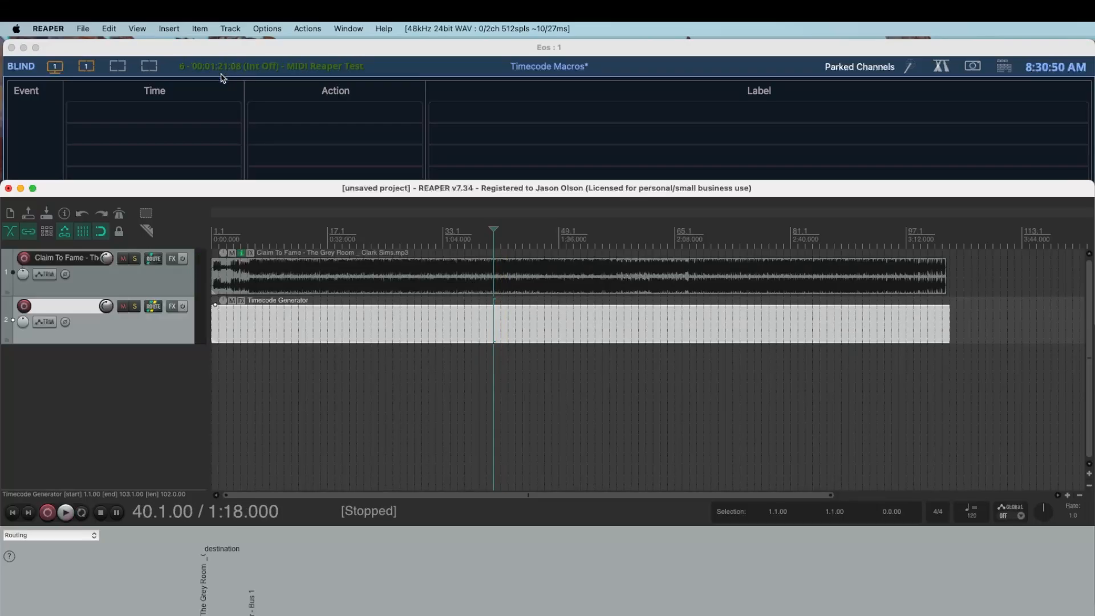
- Play from bar 27, jumping to bars 62 and 80, to check Eos follows timecode
{"action": "left_click", "coordinate": [399, 234]}
{"action": "key", "text": "space"}
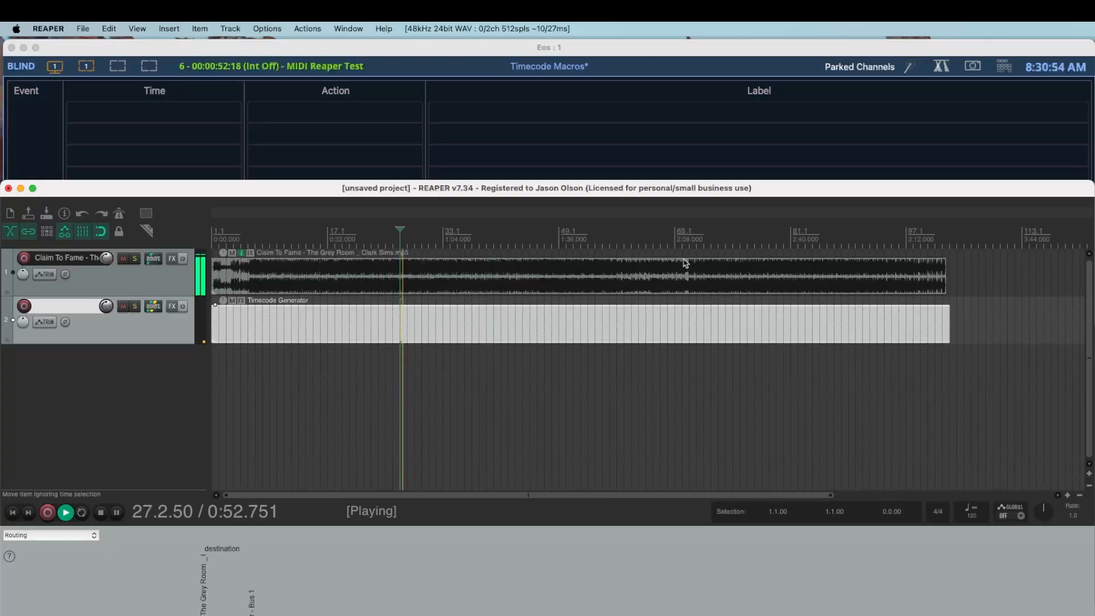
{"action": "left_click", "coordinate": [648, 234]}
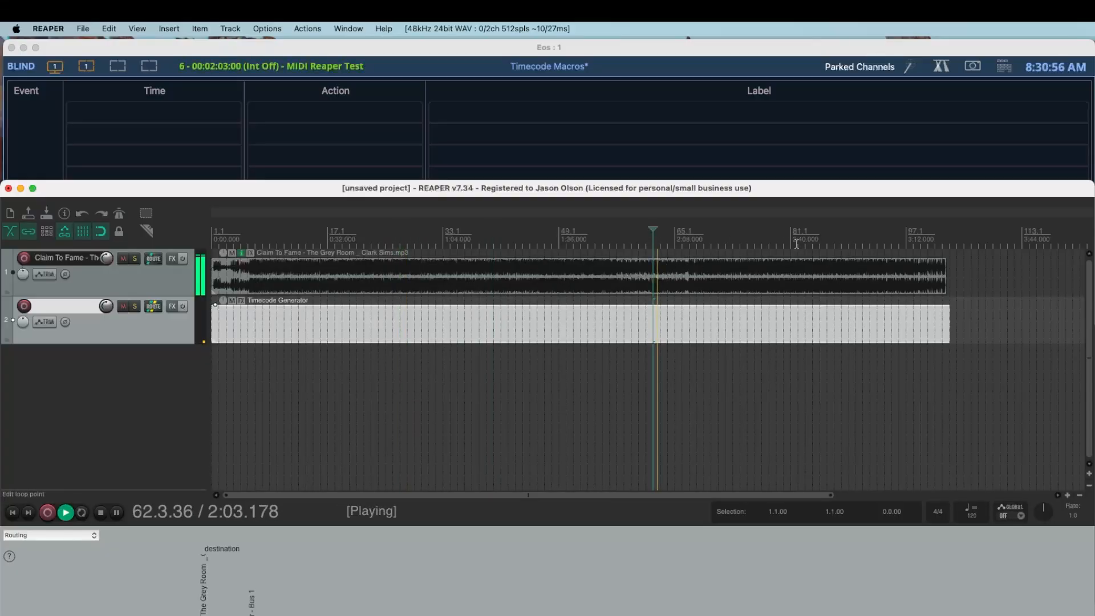
{"action": "left_click", "coordinate": [780, 237]}
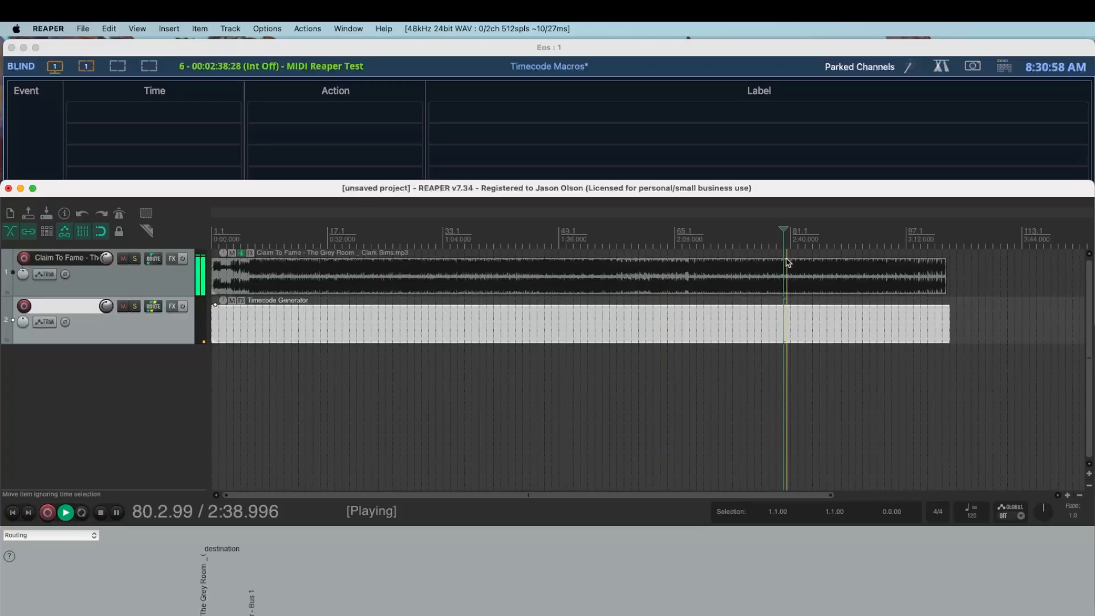
{"action": "key", "text": "space"}
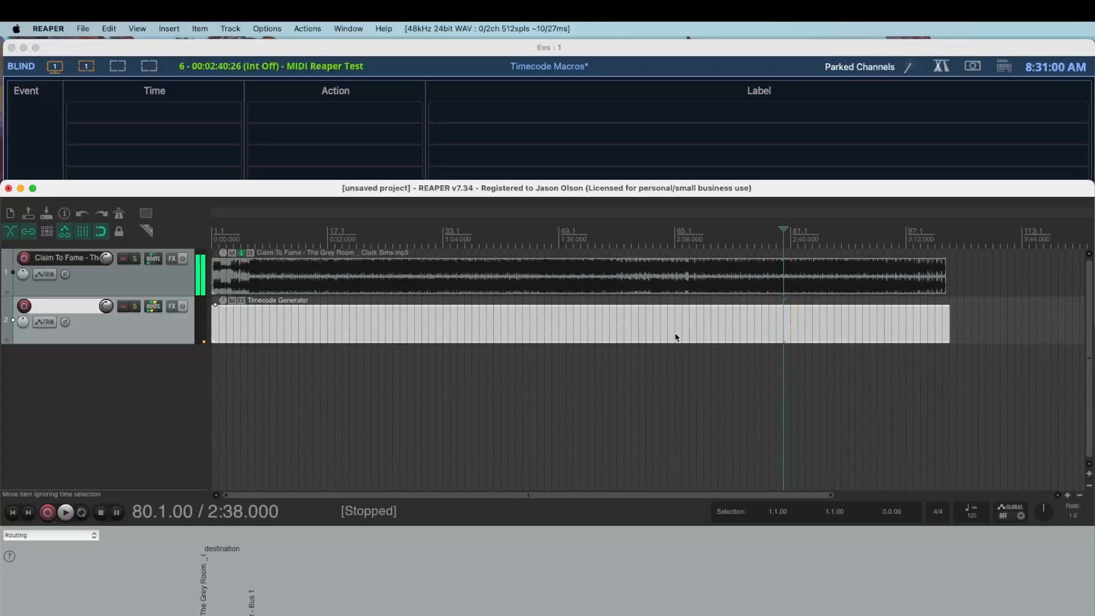